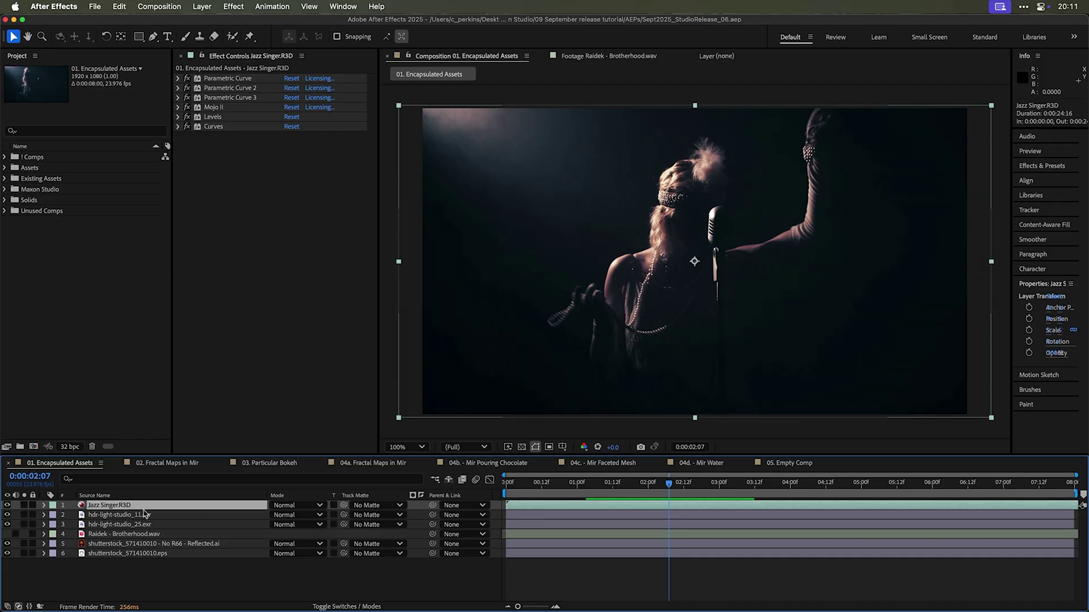
Select each layer in turn: both hdr-light-studio EXRs, the Raidek WAV, the AI and the EPS.
left_click(149, 515)
left_click(158, 525)
left_click(165, 534)
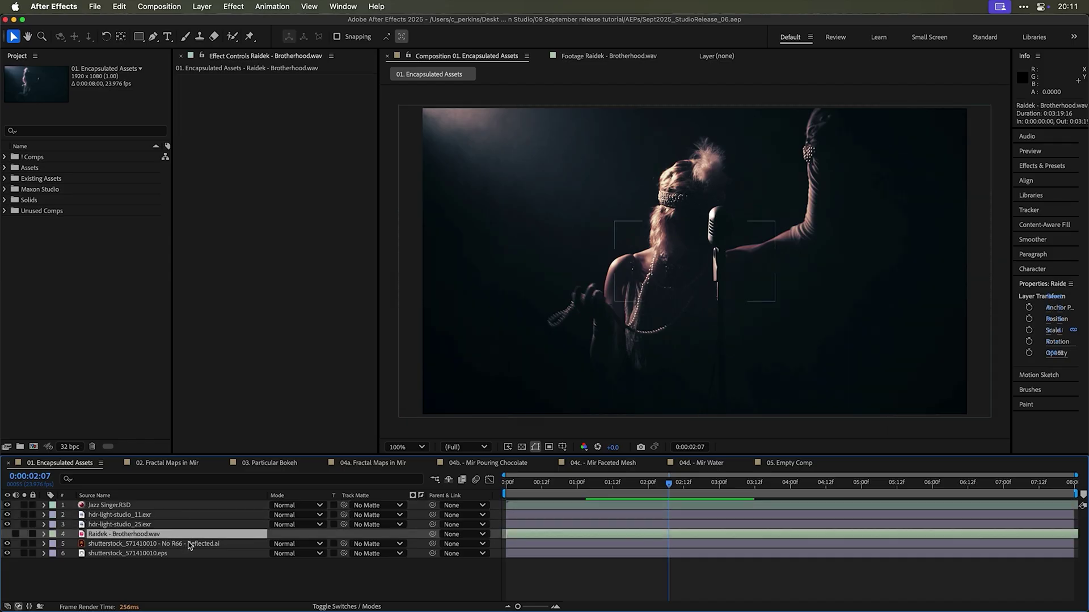
left_click(193, 544)
left_click(197, 554)
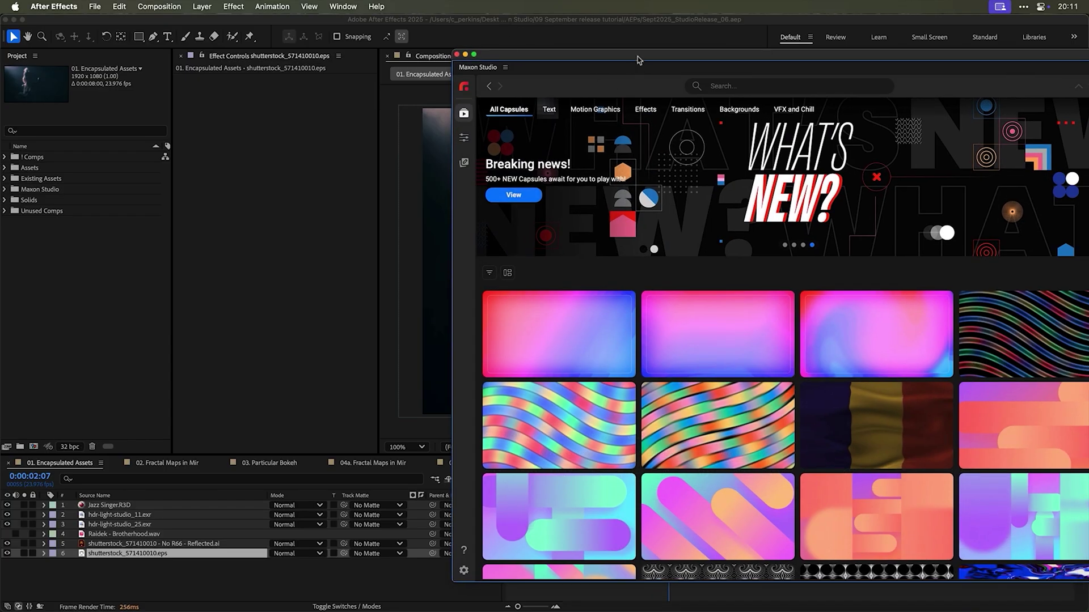
Reposition the Maxon Studio window and start a + New capsule from the Create page.
left_click_drag(638, 59, 363, 35)
left_click(355, 7)
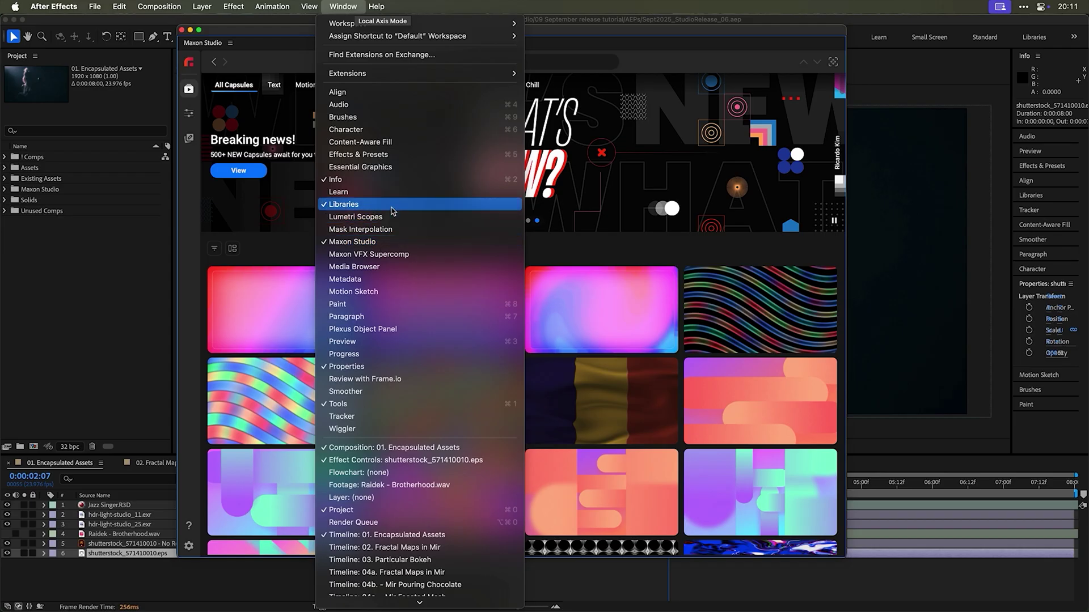
left_click(343, 8)
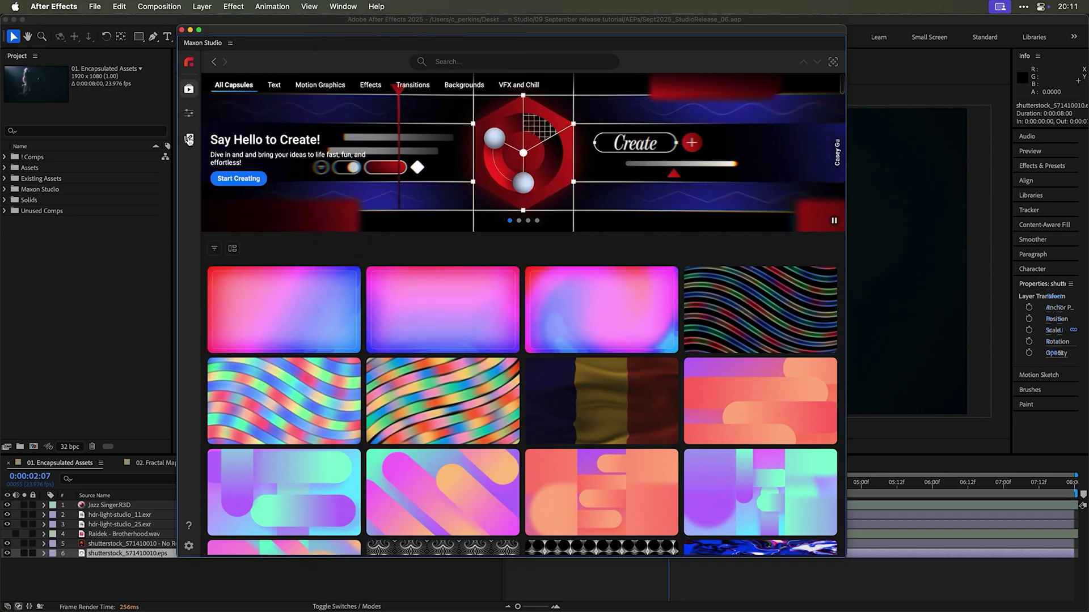
left_click(189, 139)
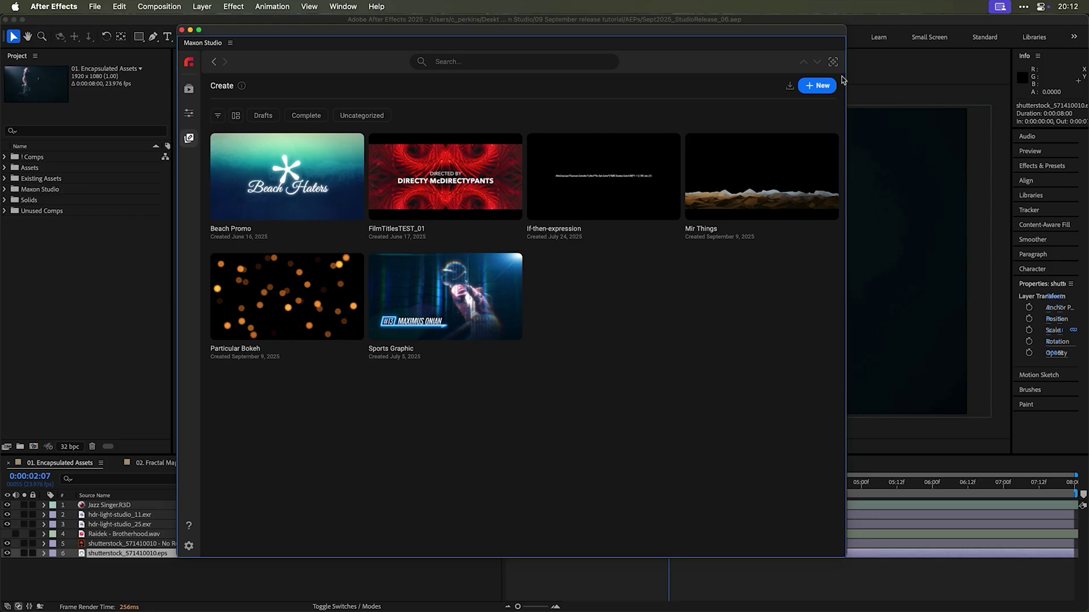
left_click(813, 88)
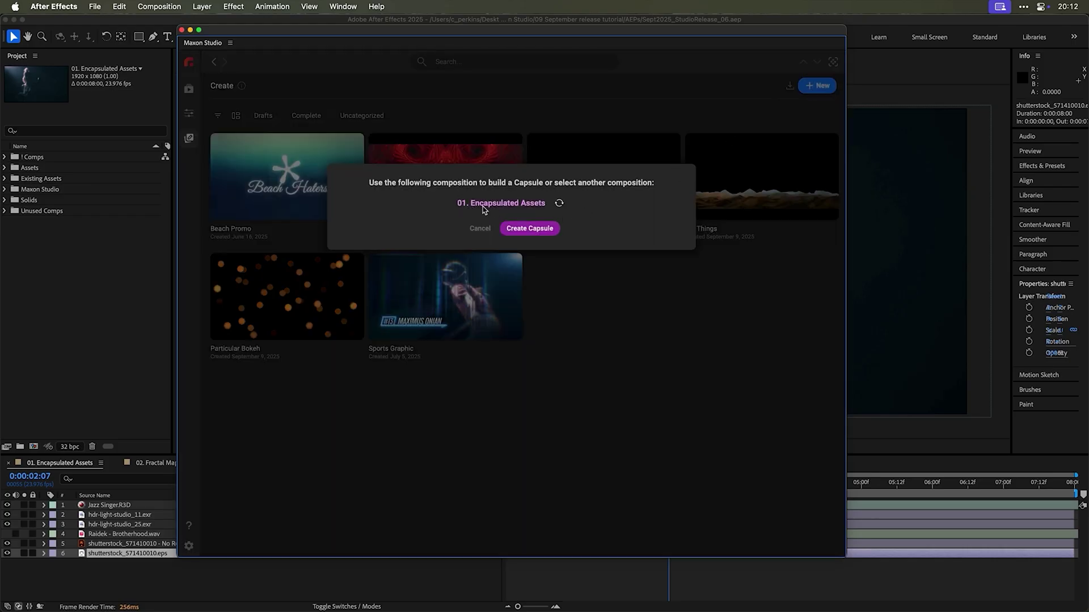
Base the capsule on 01. Encapsulated Assets and enter TEMP as the Capsule Name.
left_click(531, 228)
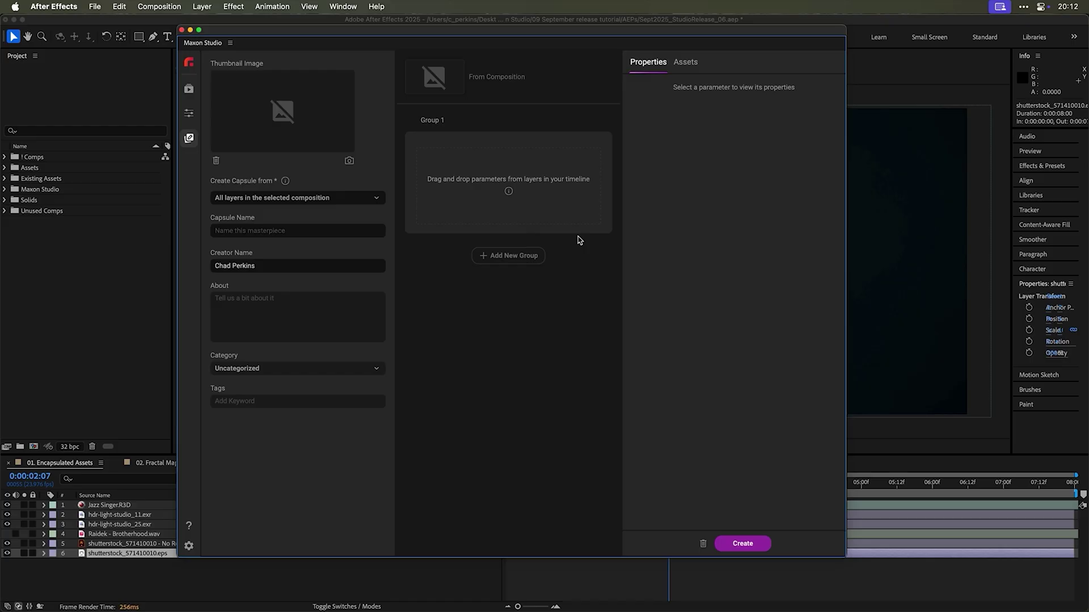
left_click(233, 231)
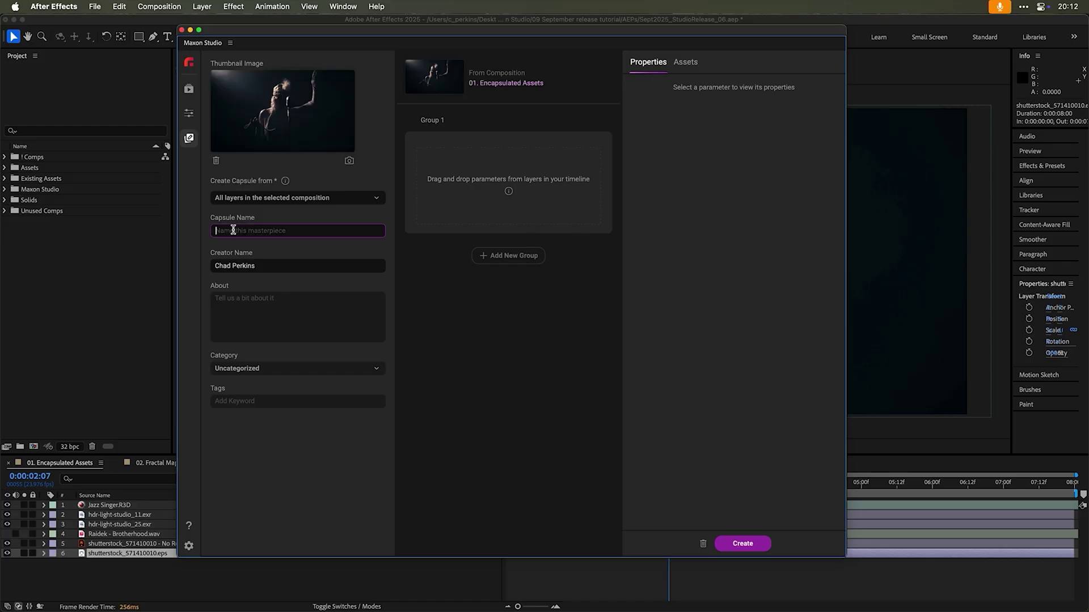
type("TEMP")
left_click(522, 332)
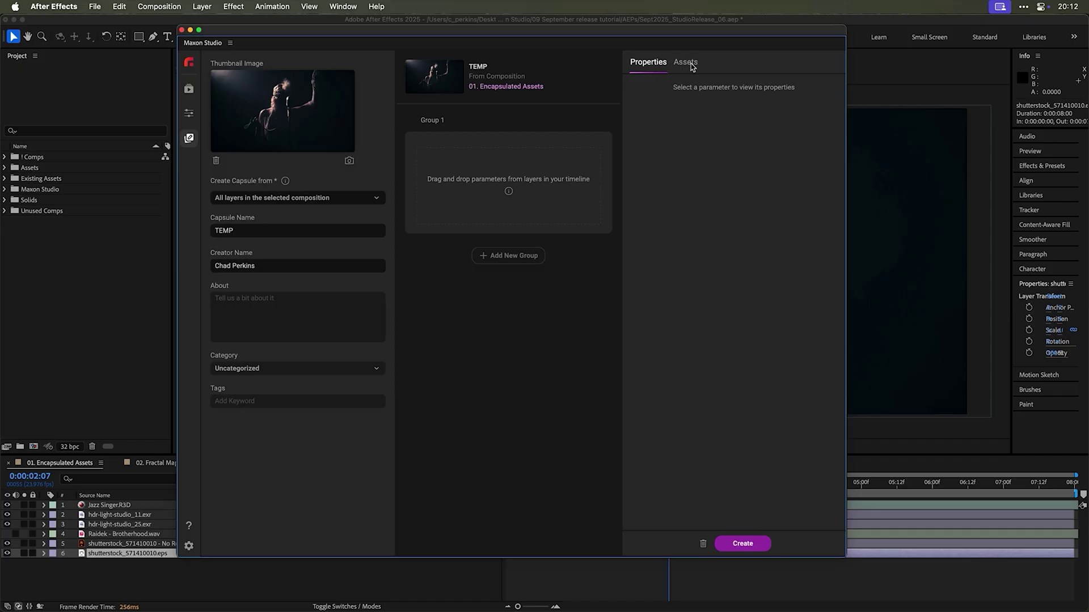
Show the TEMP capsule's Assets list, then move and widen the Maxon Studio window.
left_click(686, 63)
left_click_drag(714, 41, 114, 48)
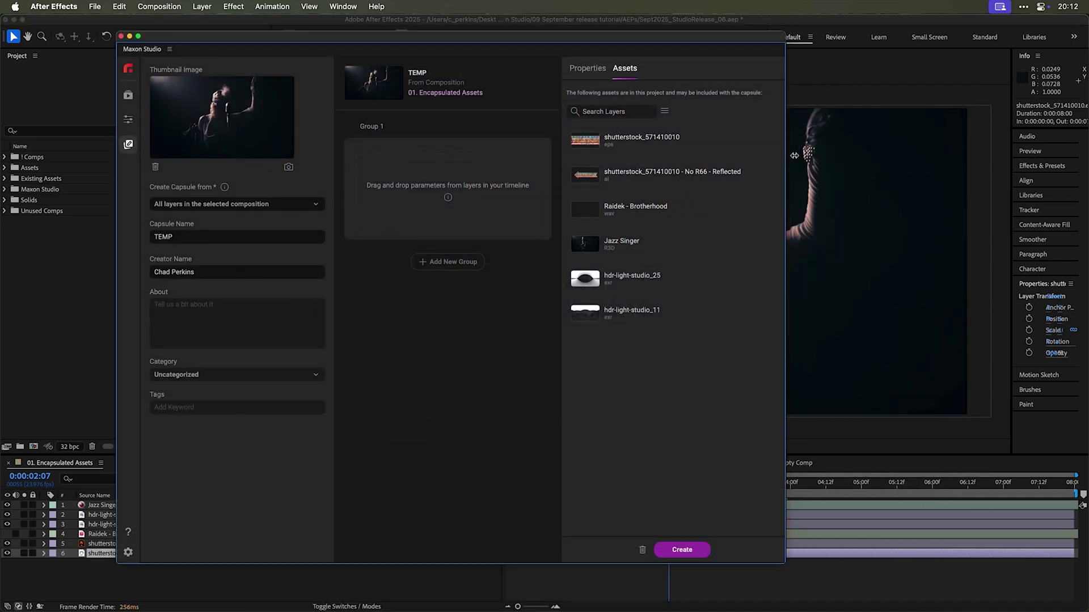
left_click_drag(784, 154, 880, 148)
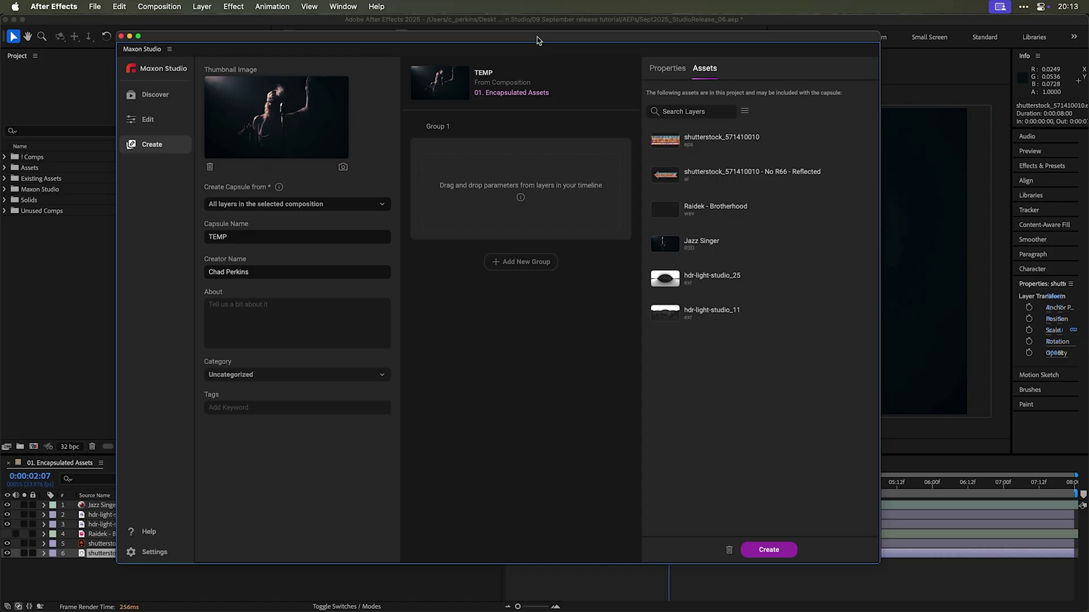
left_click_drag(562, 63, 846, 461)
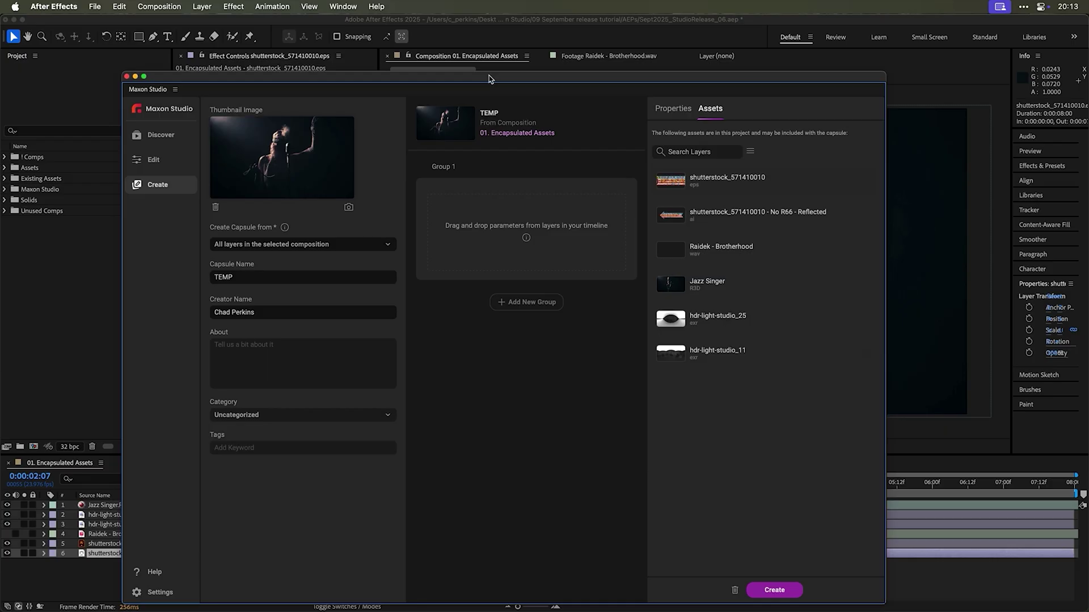
Drag the Maxon Studio window further down-right so the timeline's full layer names show.
left_click_drag(489, 79, 624, 52)
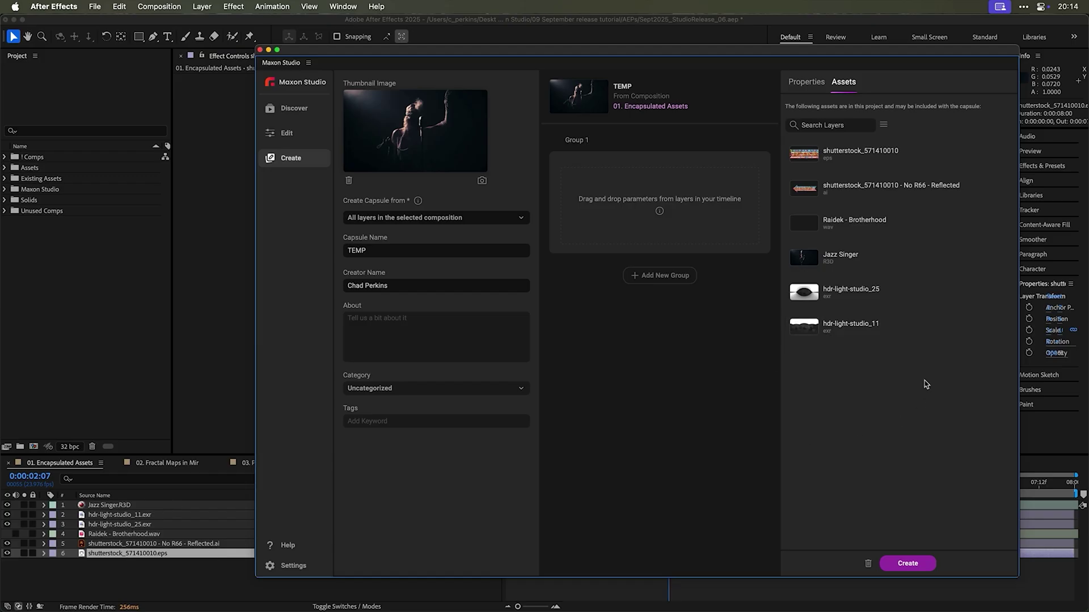
mouse_move(987, 225)
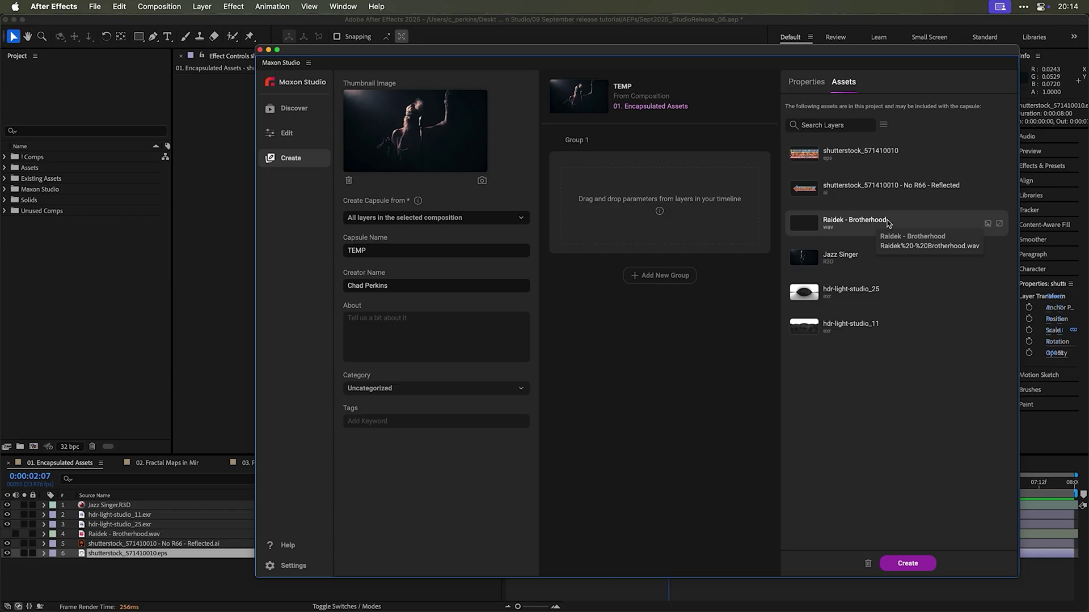
Convert Raidek - Brotherhood to a solid and drag its layer into Group 1 as a footage control.
left_click(988, 225)
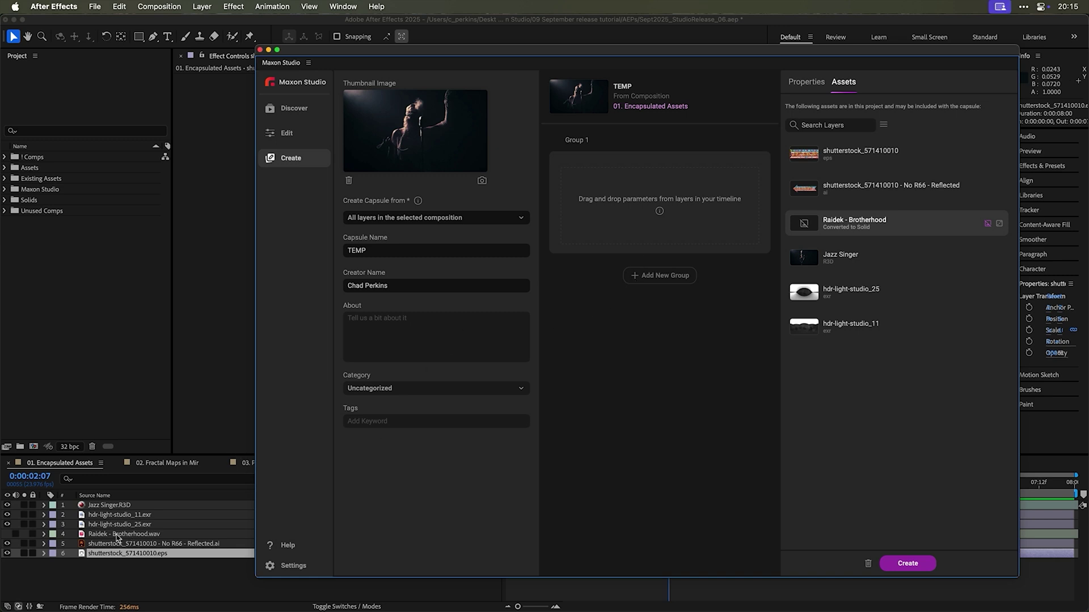
left_click_drag(132, 535, 660, 205)
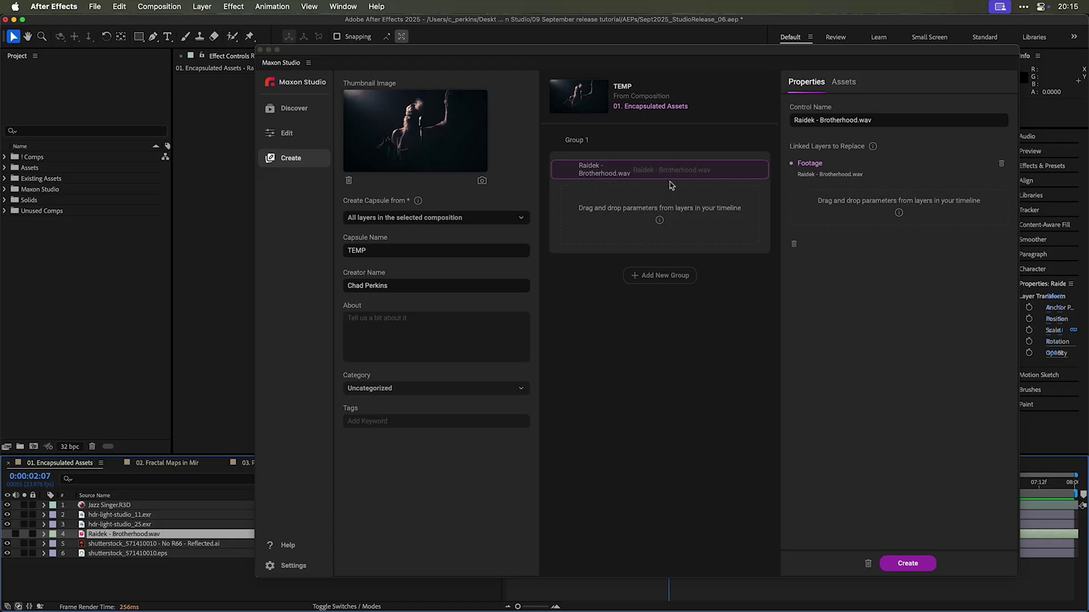
Bring Maxon Studio forward and reopen the Assets list showing Raidek converted to a solid.
left_click(845, 83)
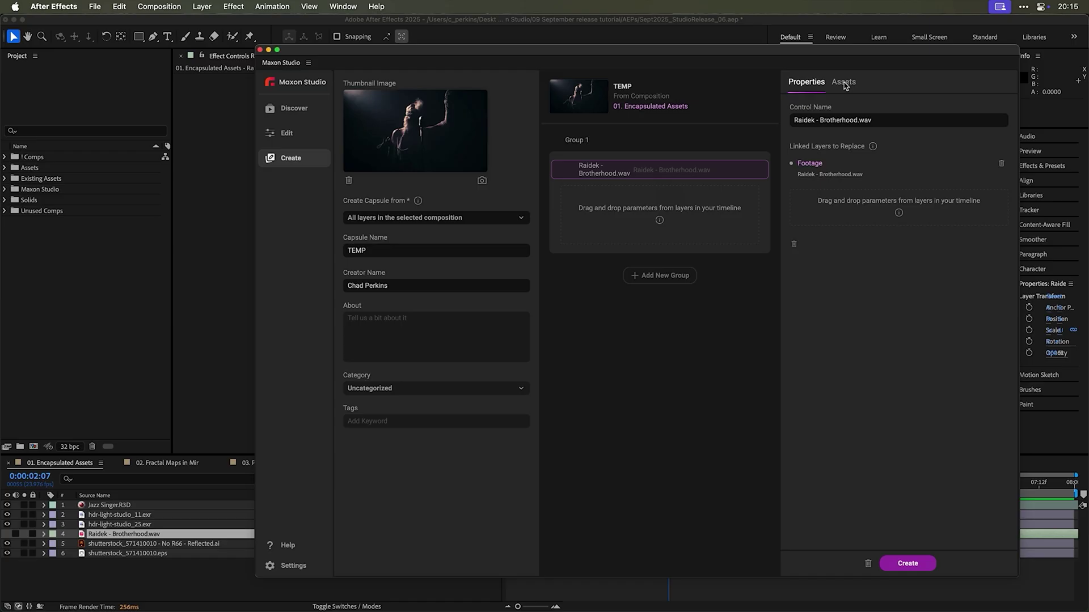
left_click(843, 83)
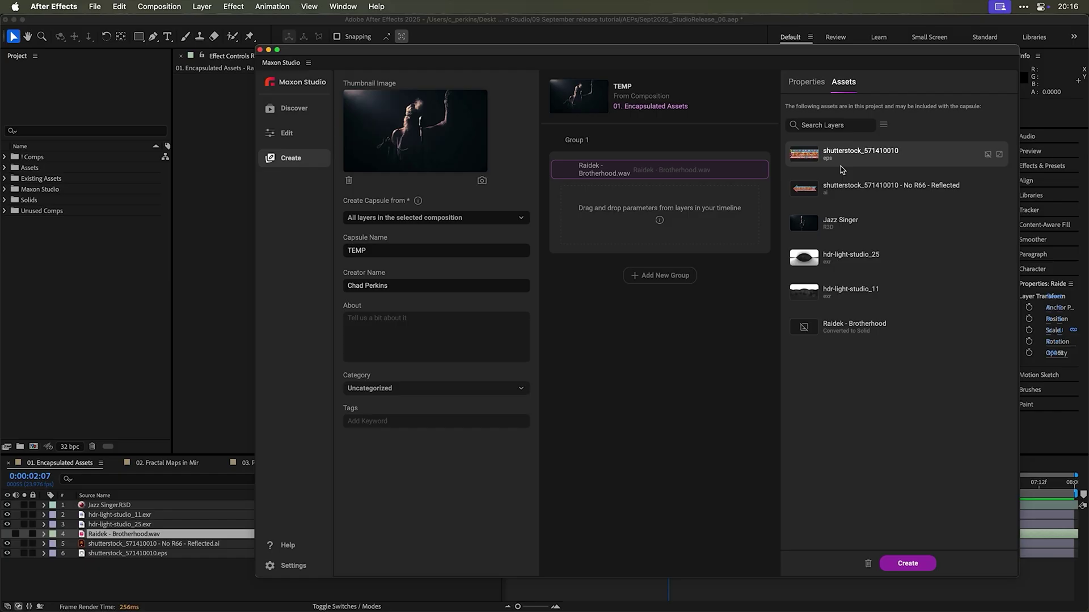
Permanently discard the TEMP capsule draft and move the Maxon Studio window aside.
left_click(868, 564)
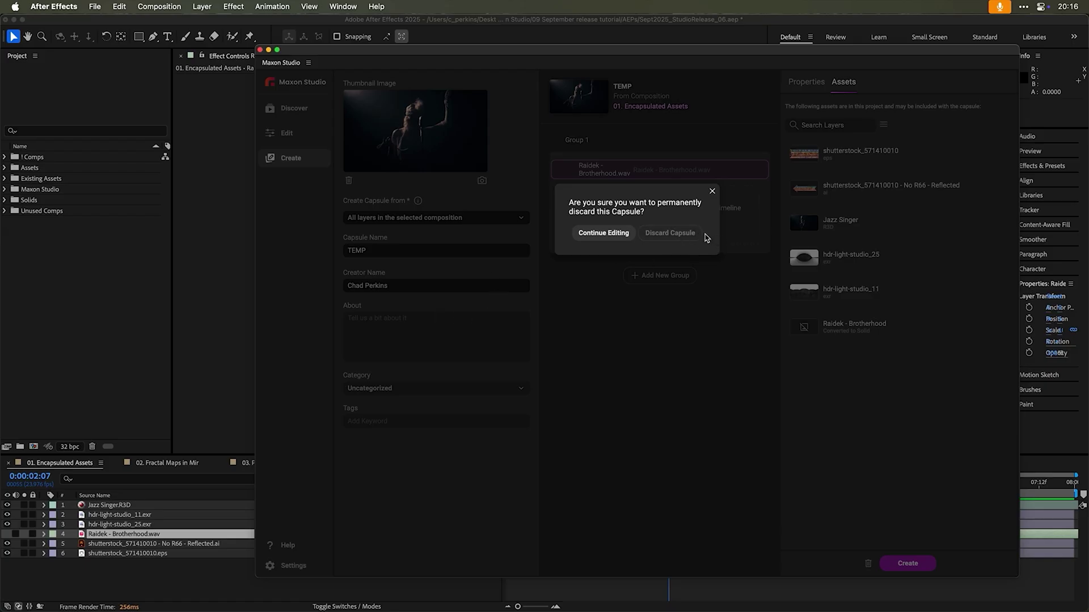
left_click(671, 240)
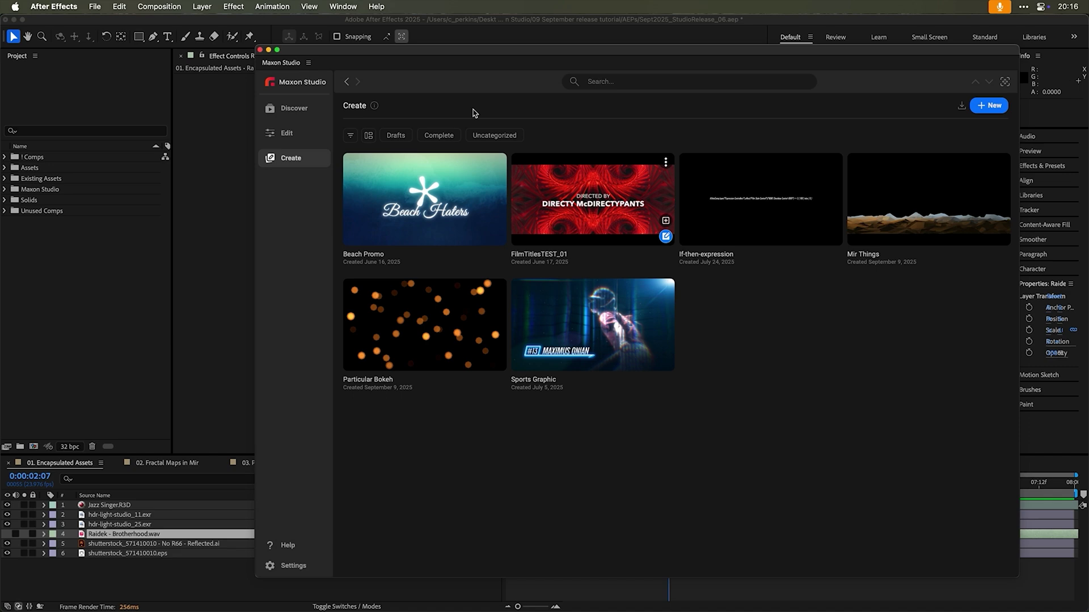
left_click_drag(445, 53, 517, 73)
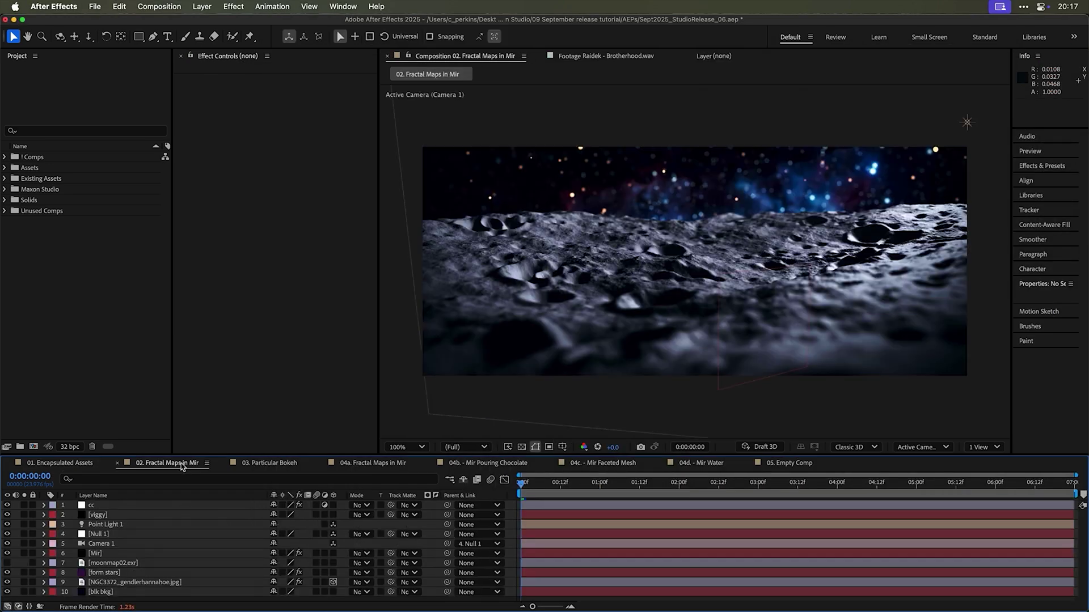
Scrub the 02. Fractal Maps in Mir comp and view the moonmap02.exr layer on its own.
left_click(181, 464)
left_click_drag(541, 483, 705, 483)
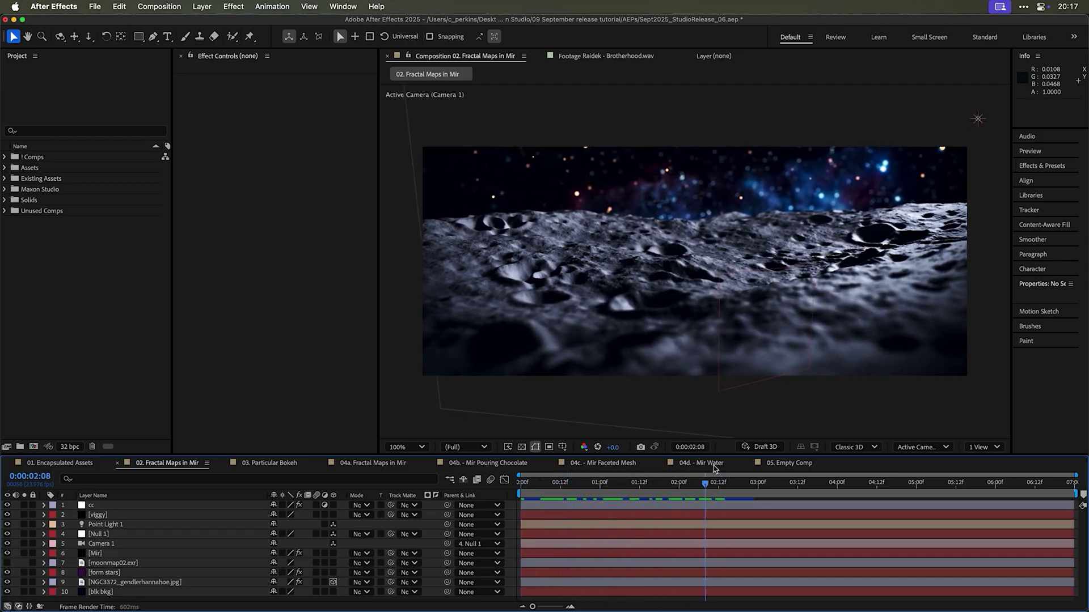
double_click(105, 563)
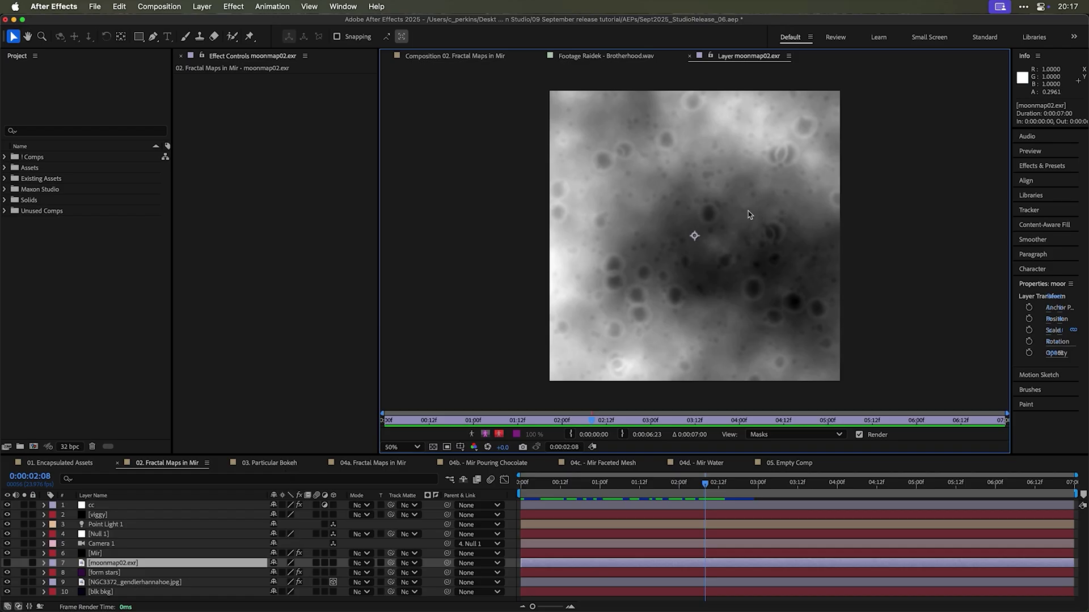
left_click(689, 56)
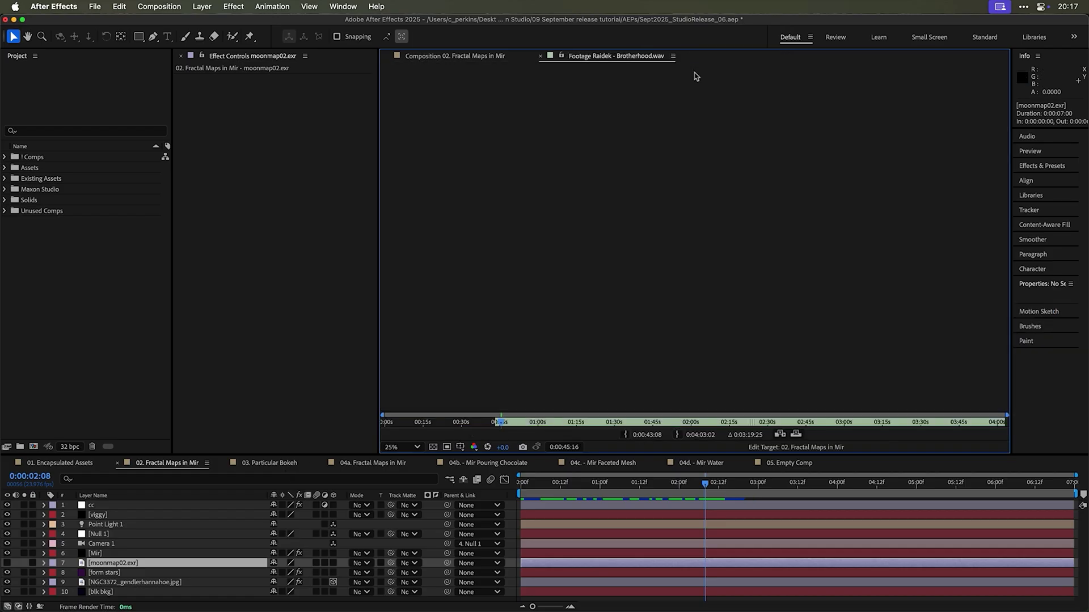
left_click(683, 486)
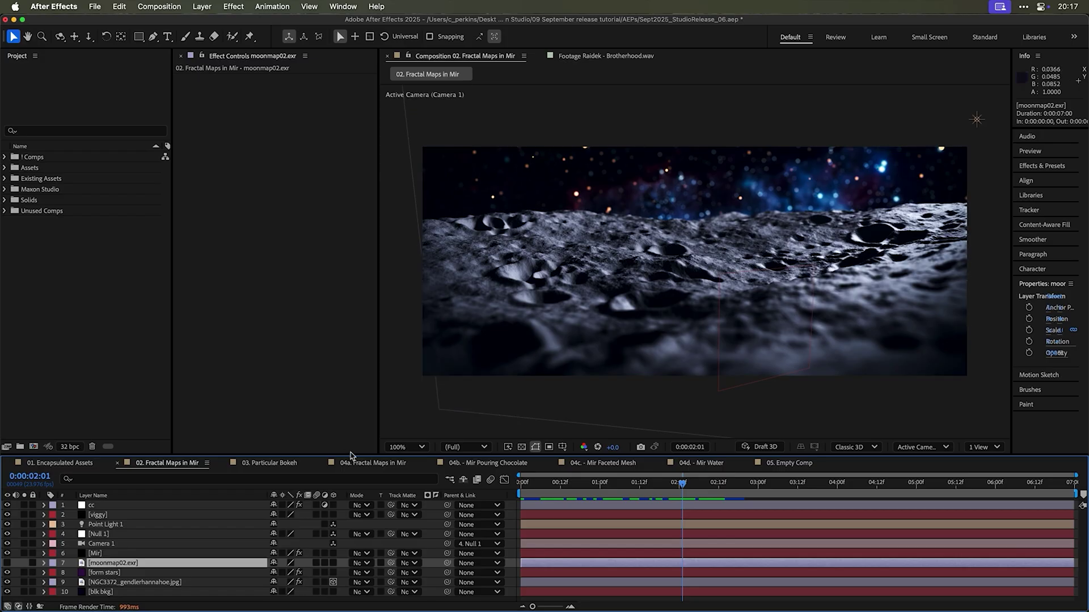
View the NGC3372 nebula layer, close the Brotherhood footage view, and return to 01. Encapsulated Assets.
double_click(171, 583)
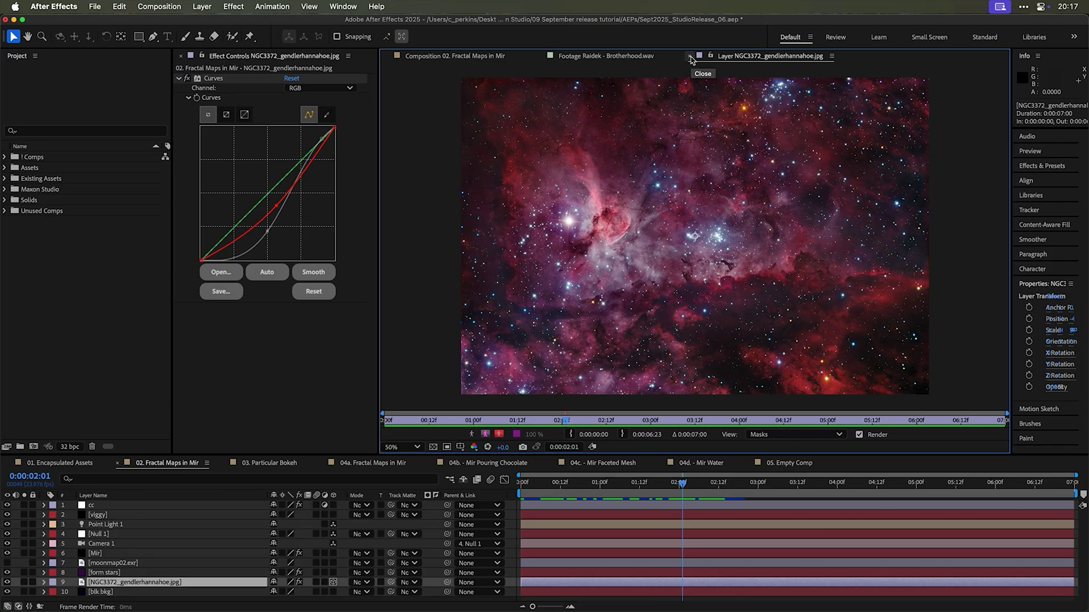
left_click(689, 56)
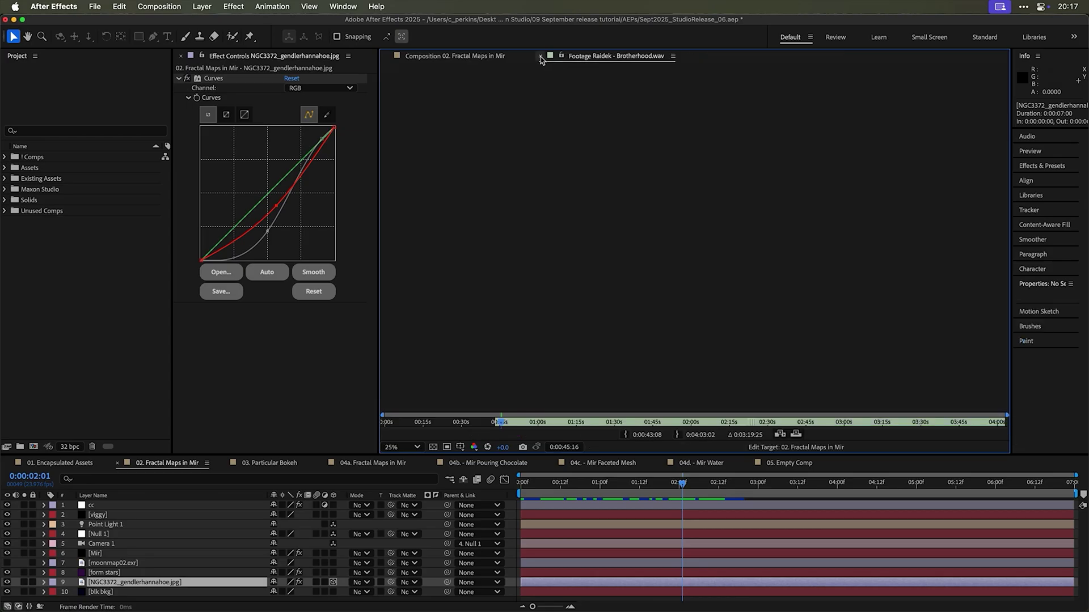
left_click(540, 56)
mouse_move(680, 490)
left_mouse_down()
mouse_move(574, 484)
mouse_move(711, 483)
mouse_move(598, 487)
mouse_move(585, 502)
mouse_move(692, 496)
left_mouse_up()
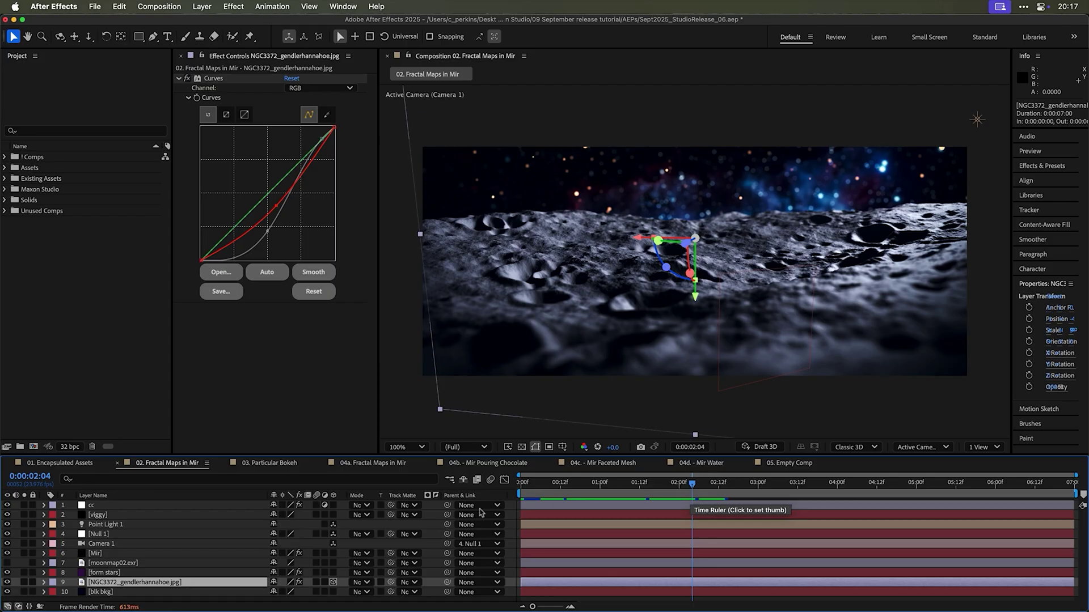
left_click(75, 464)
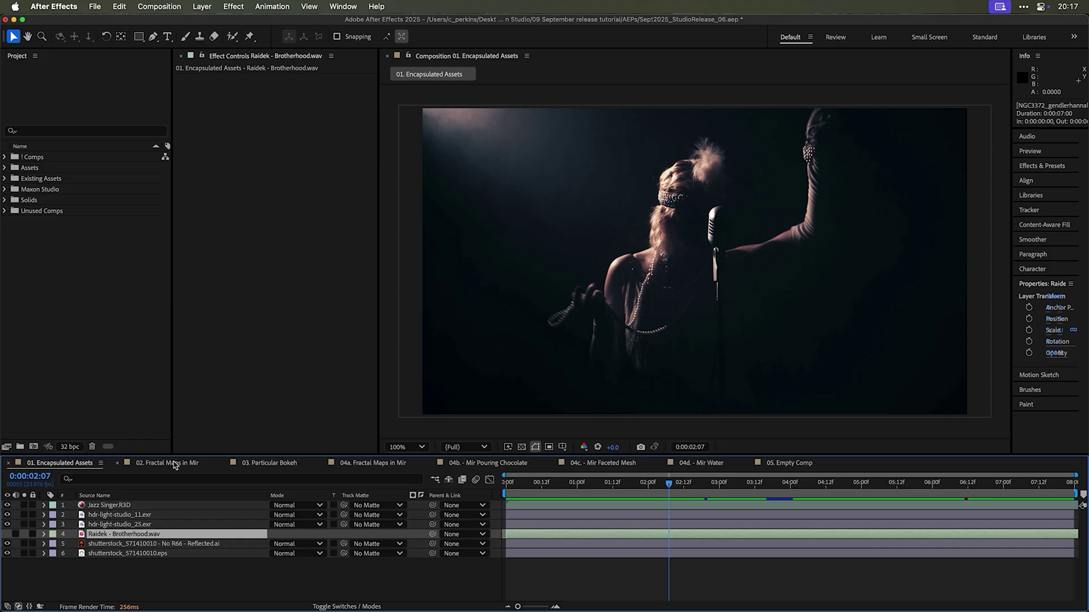
Scrub the Fractal Maps in Mir moon scene to 0:00:01:05, then switch to 03. Particular Bokeh.
left_click(175, 464)
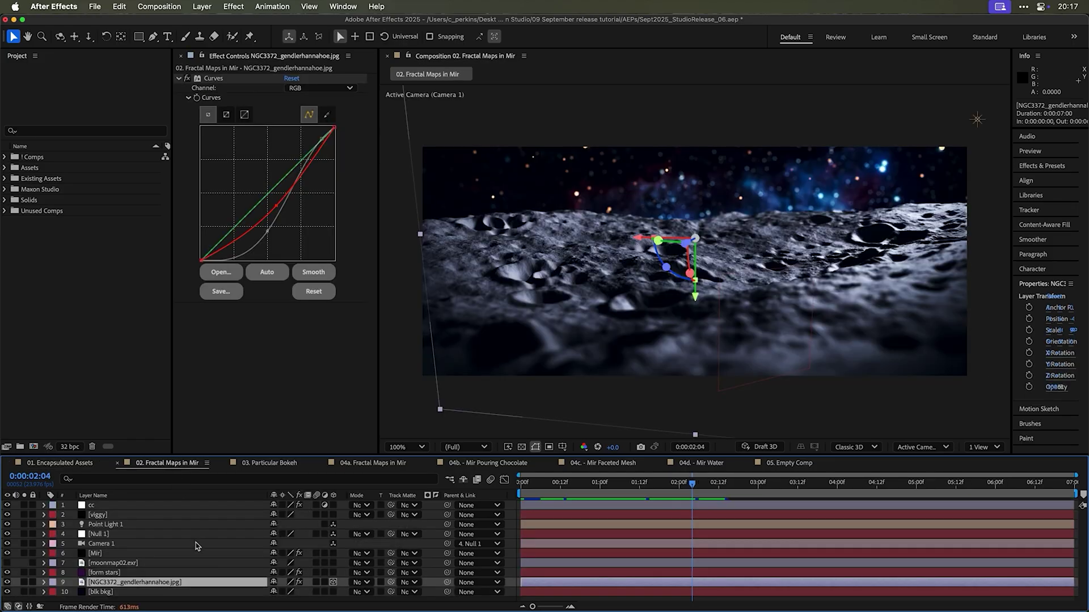
left_click(610, 483)
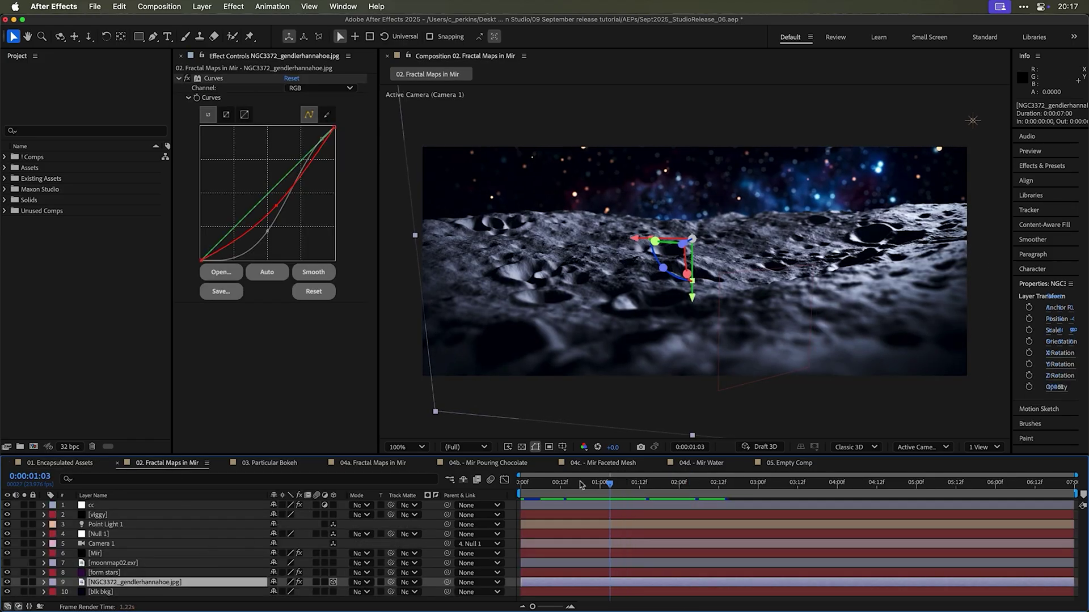
left_click_drag(581, 483, 550, 483)
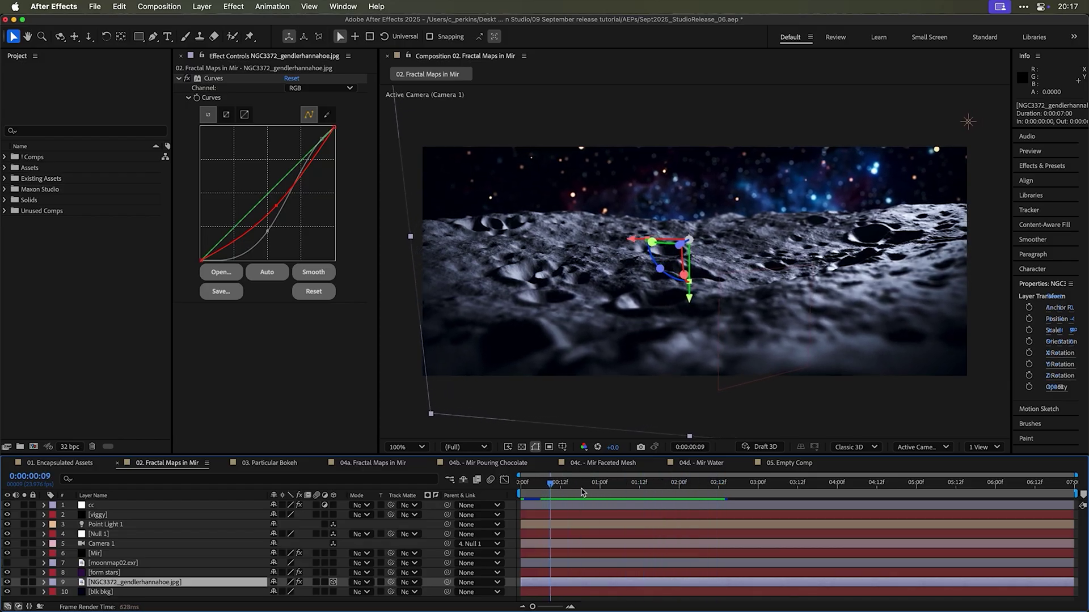
left_click(615, 485)
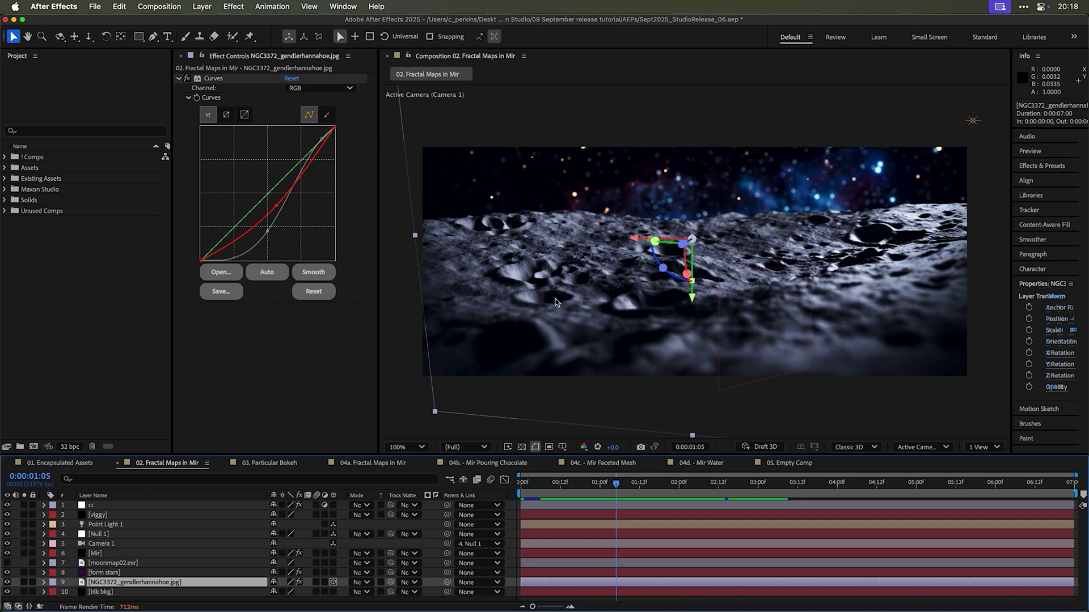
left_click(269, 468)
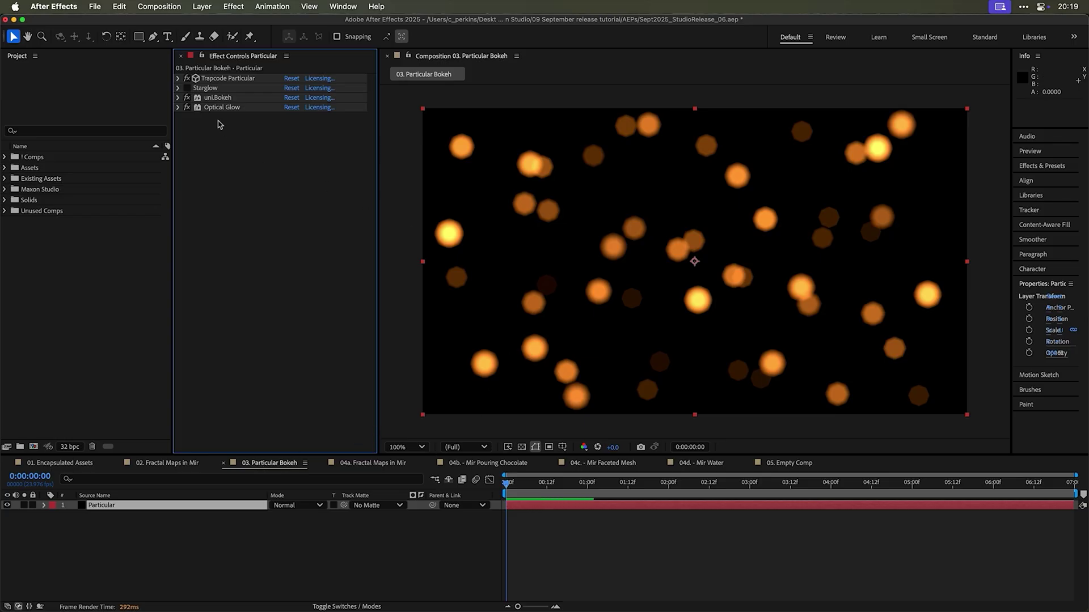
left_click_drag(187, 98, 188, 111)
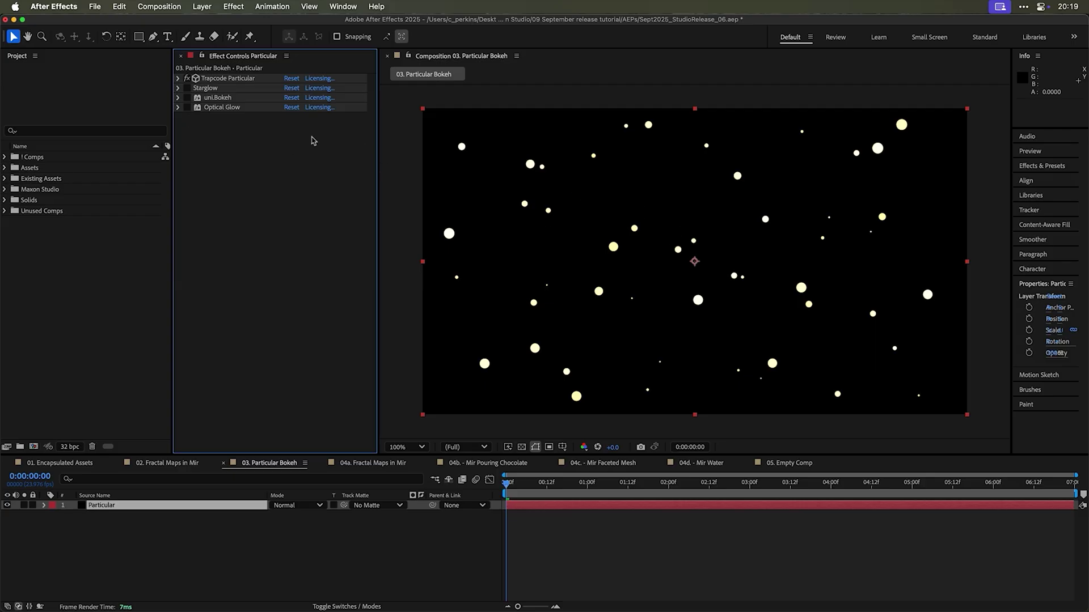
left_click(187, 98)
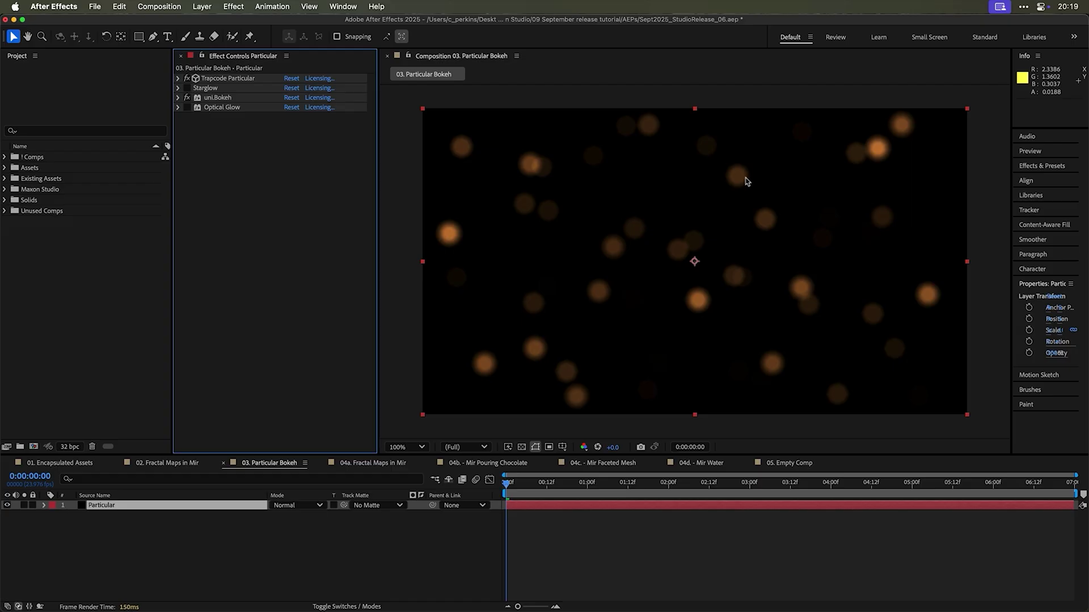
left_click(187, 107)
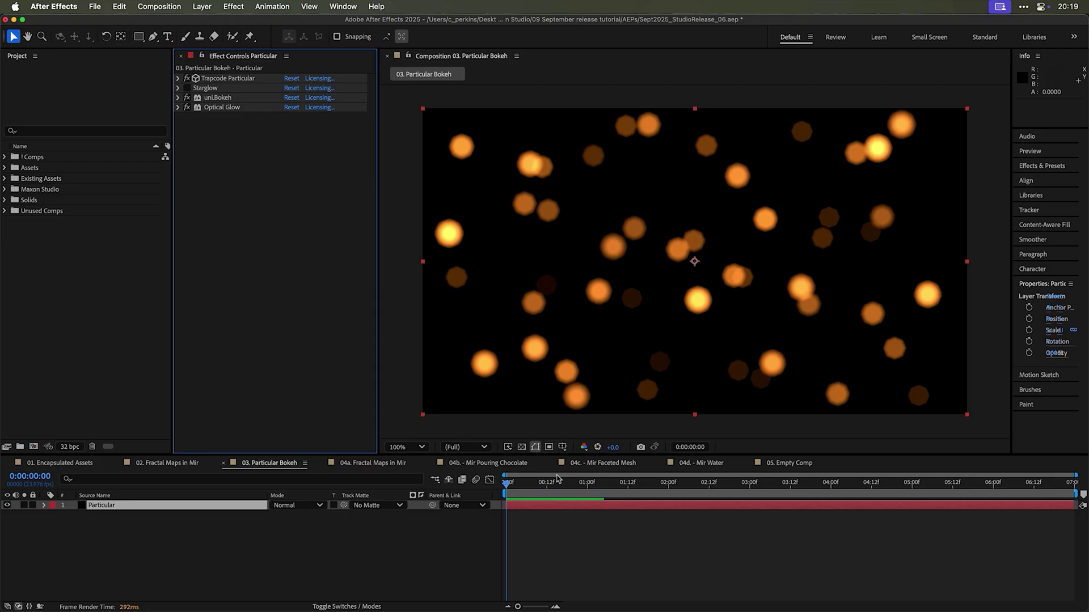
left_click_drag(542, 486, 512, 483)
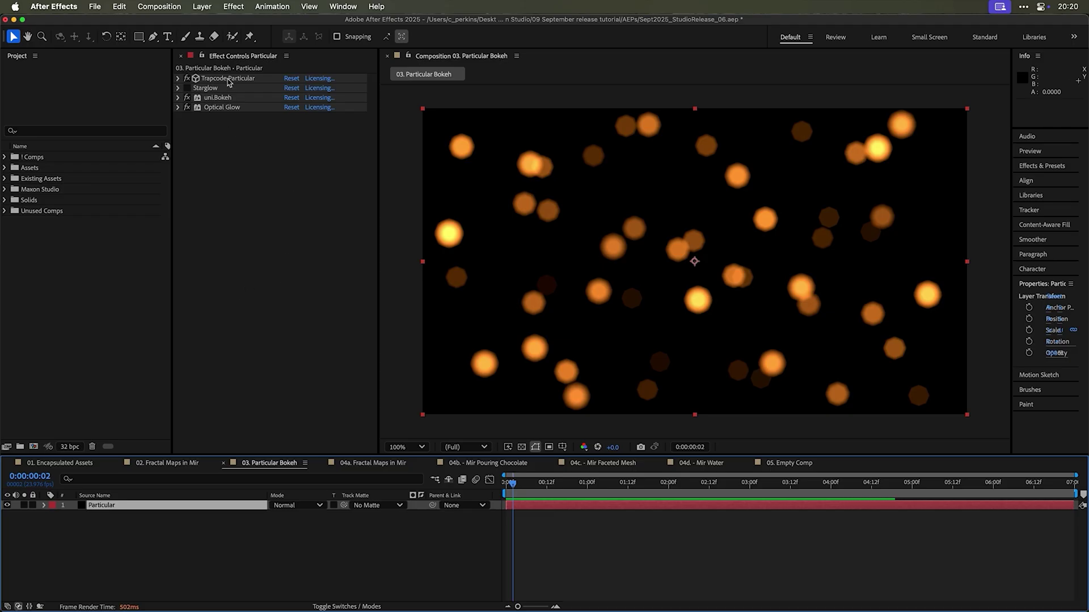
Select the Particular layer and start a new Maxon Studio capsule from 03. Particular Bokeh.
left_click(165, 506)
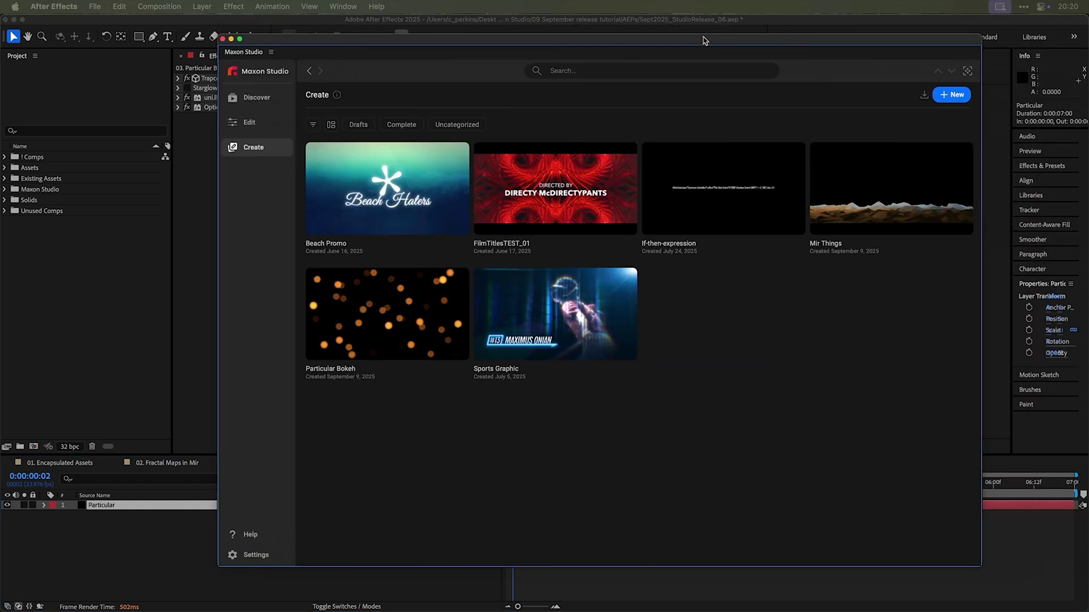
left_click_drag(707, 36, 600, 41)
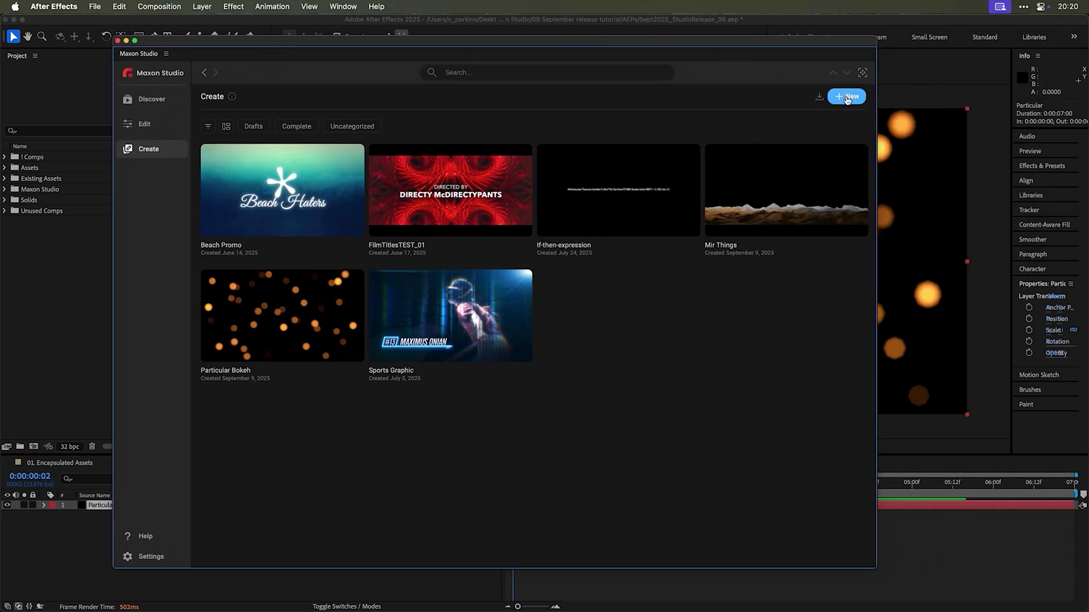
left_click(847, 100)
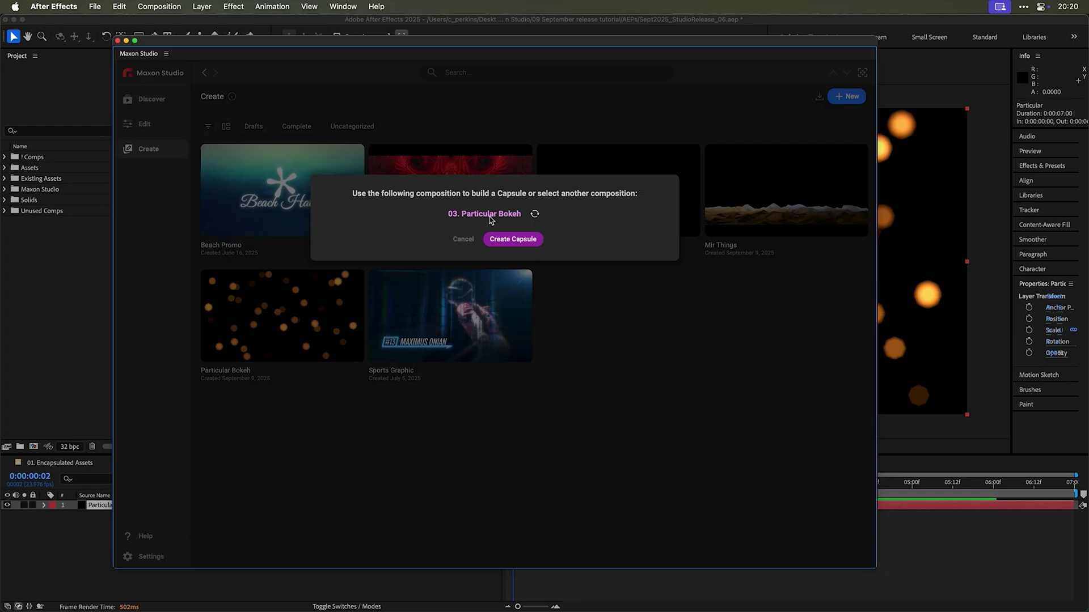
left_click(513, 241)
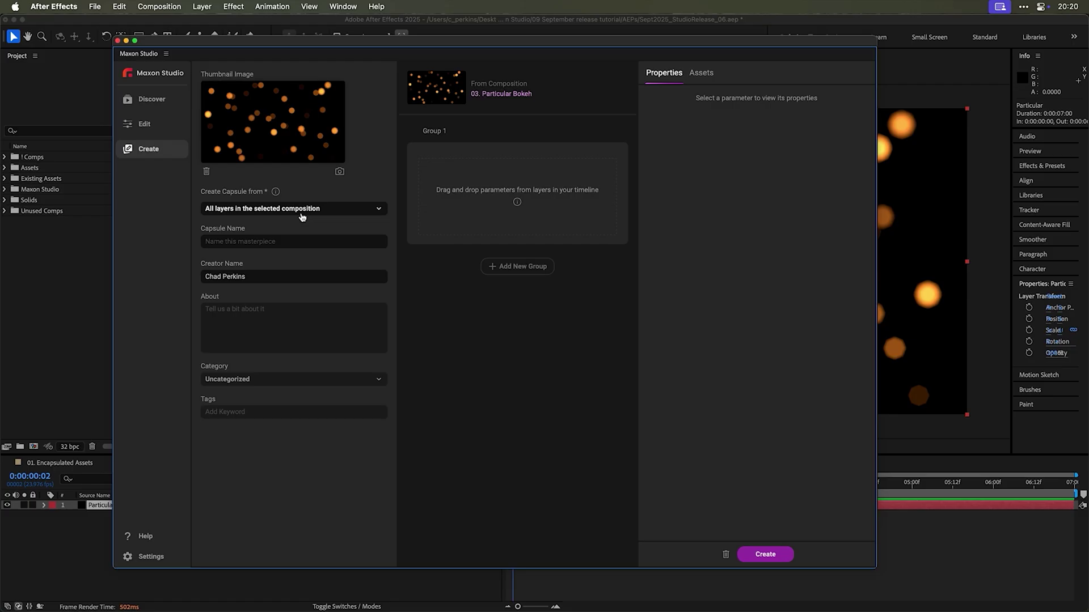
Build the capsule from all effects on the Particular layer and name it Bokeh.
left_click(336, 214)
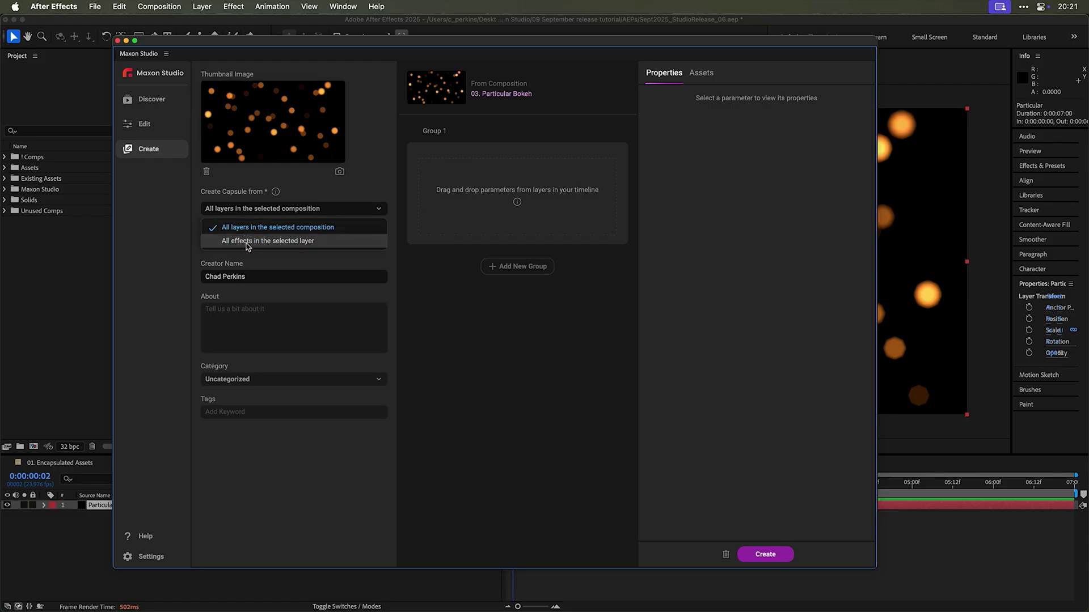
left_click(300, 241)
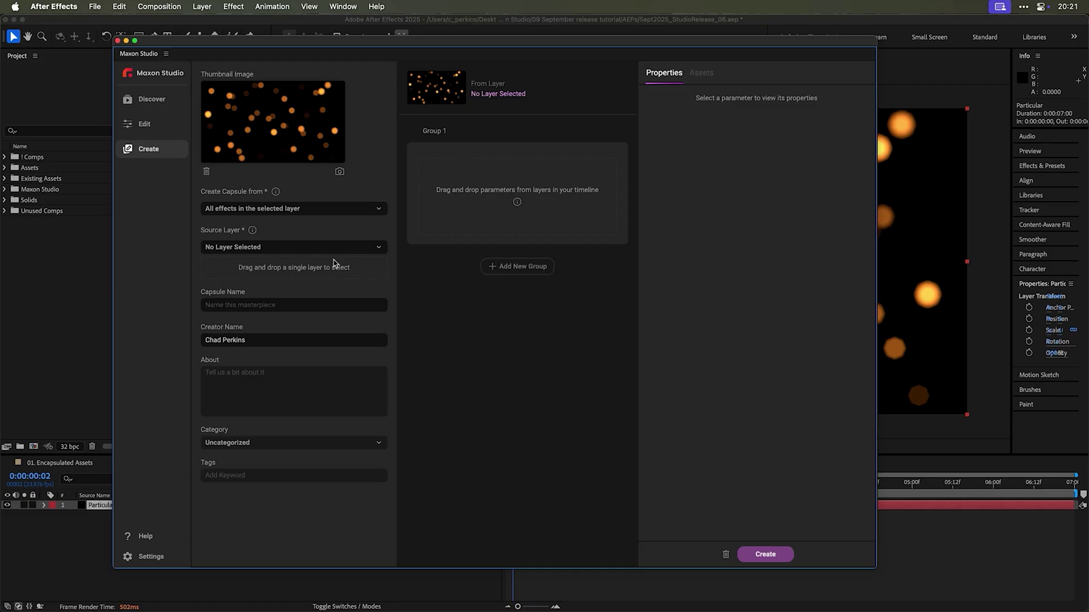
left_click(349, 248)
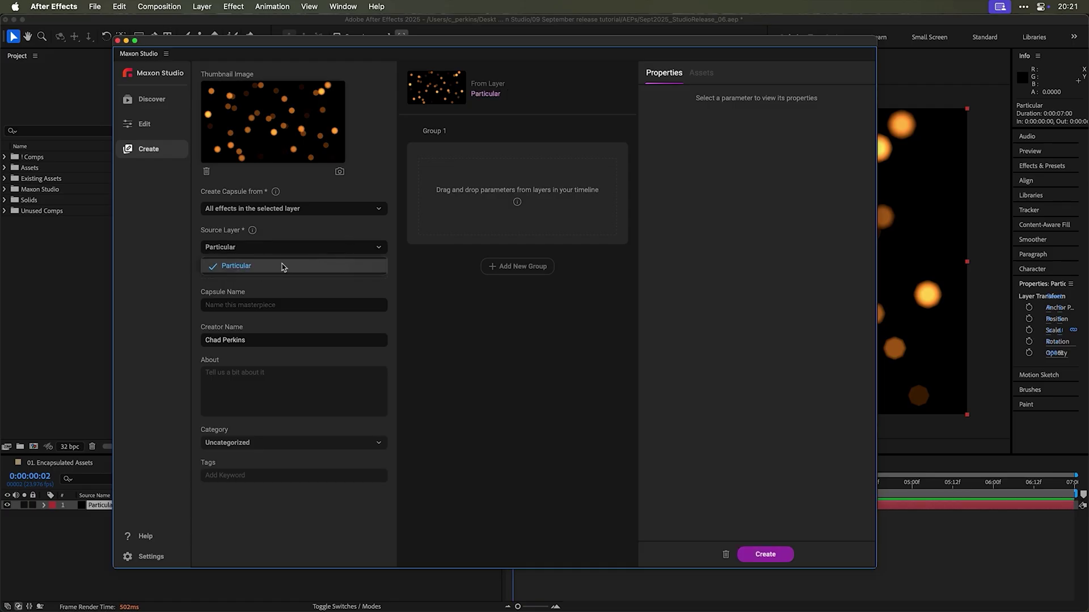
left_click(283, 268)
left_click(284, 305)
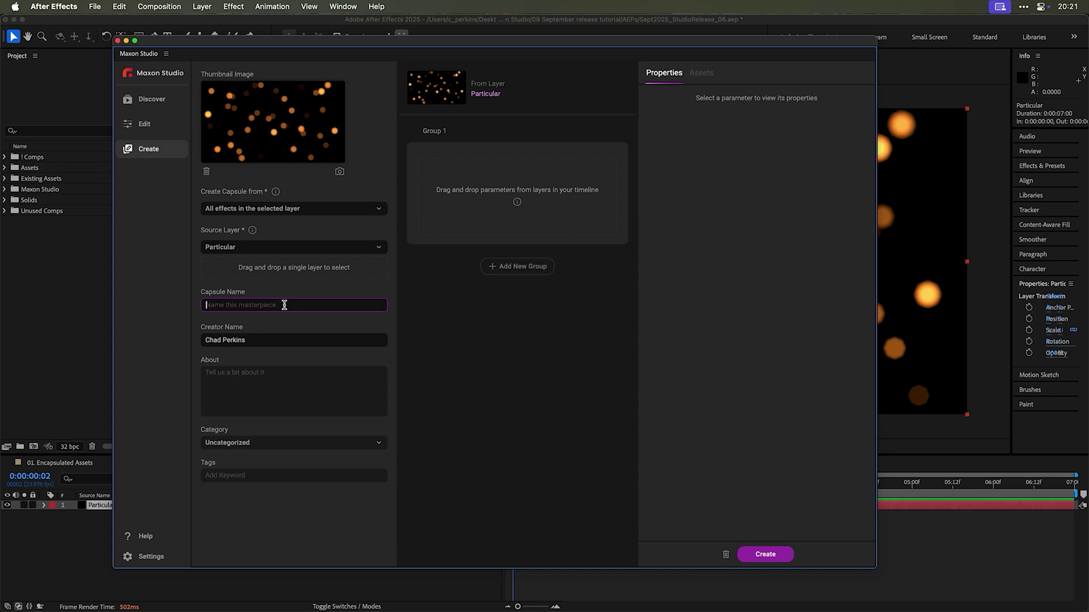
type("Bokeh")
left_click_drag(479, 43, 806, 136)
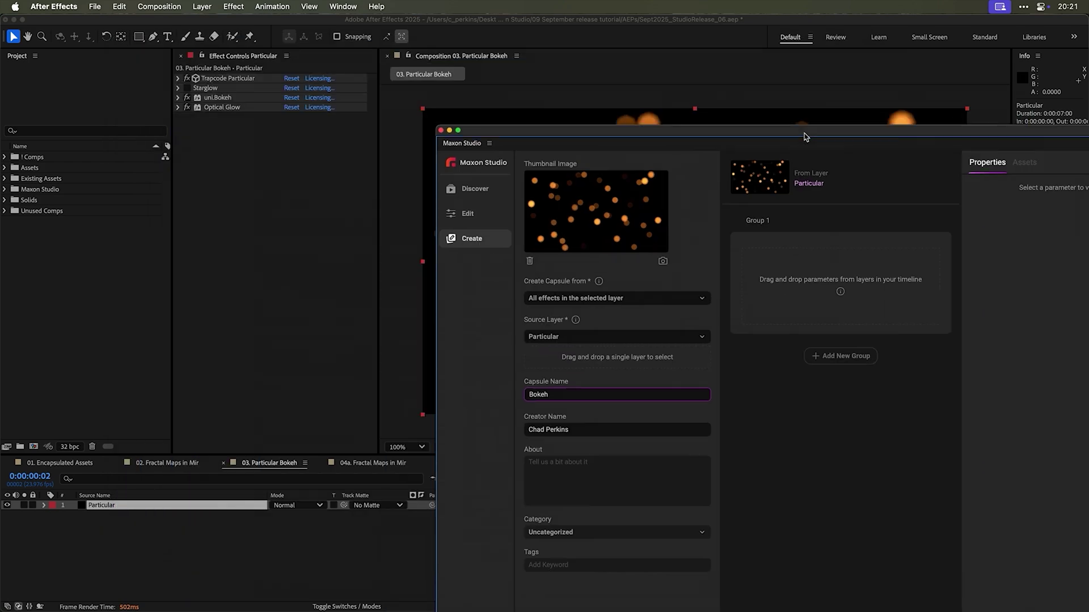
double_click(806, 136)
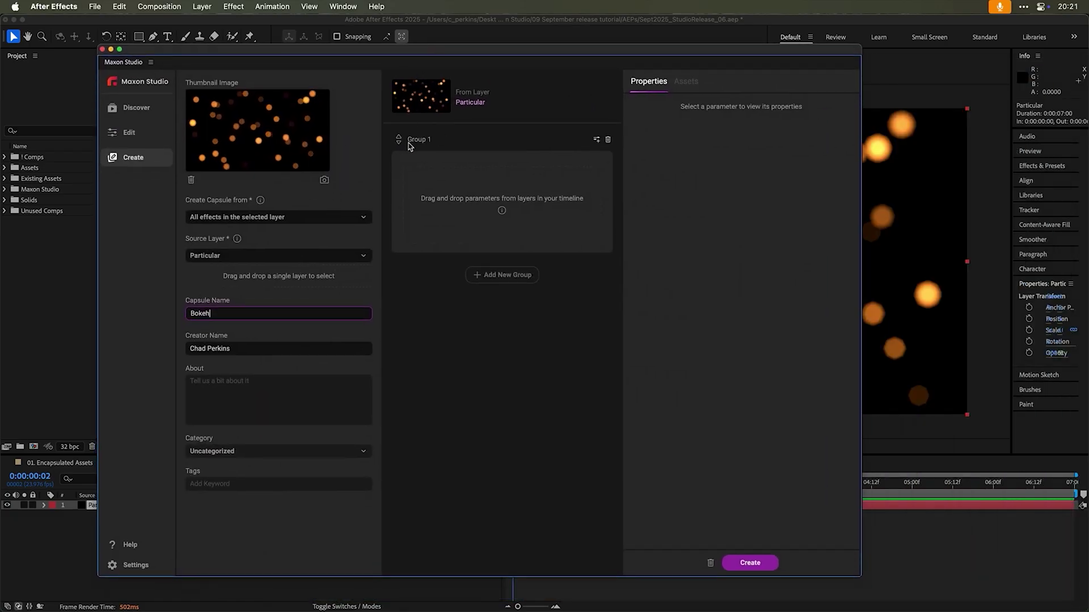
Discard the unfinished Bokeh capsule draft and filter the Discover gallery to My Capsules.
left_click(710, 563)
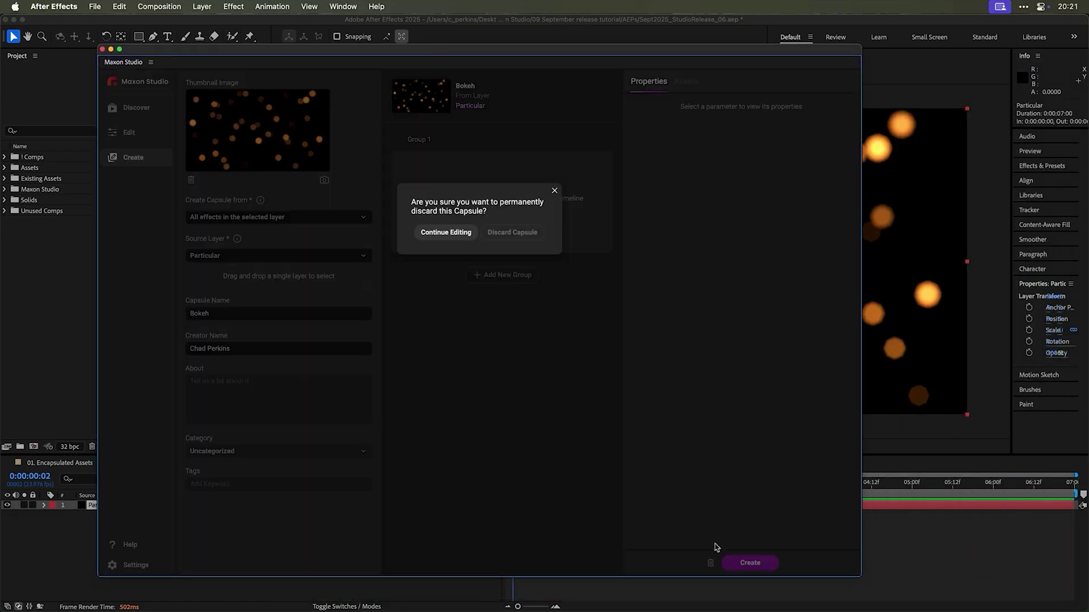
left_click(519, 236)
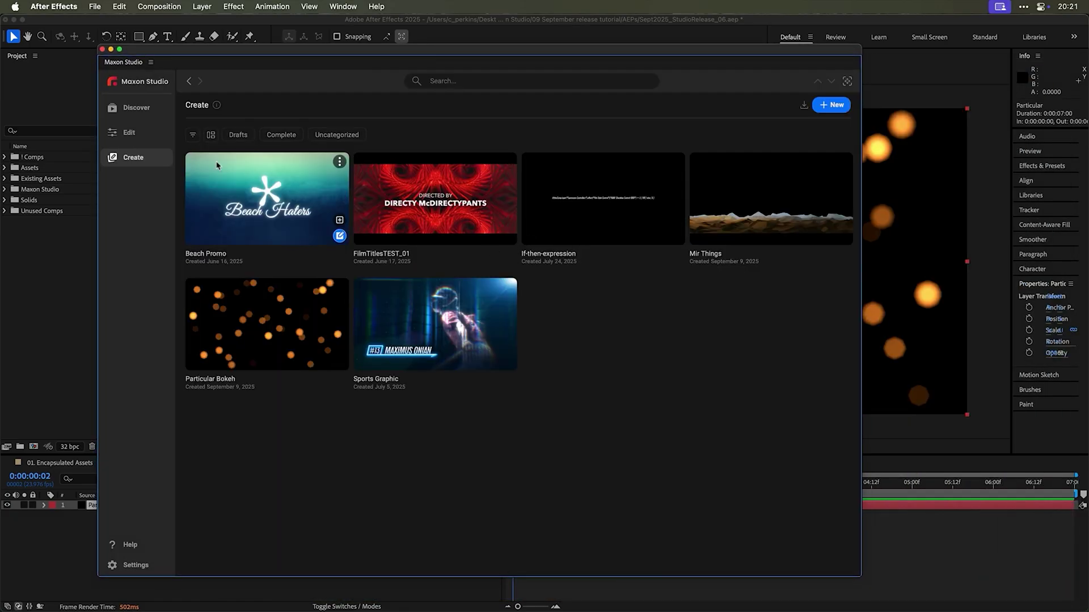
left_click(137, 113)
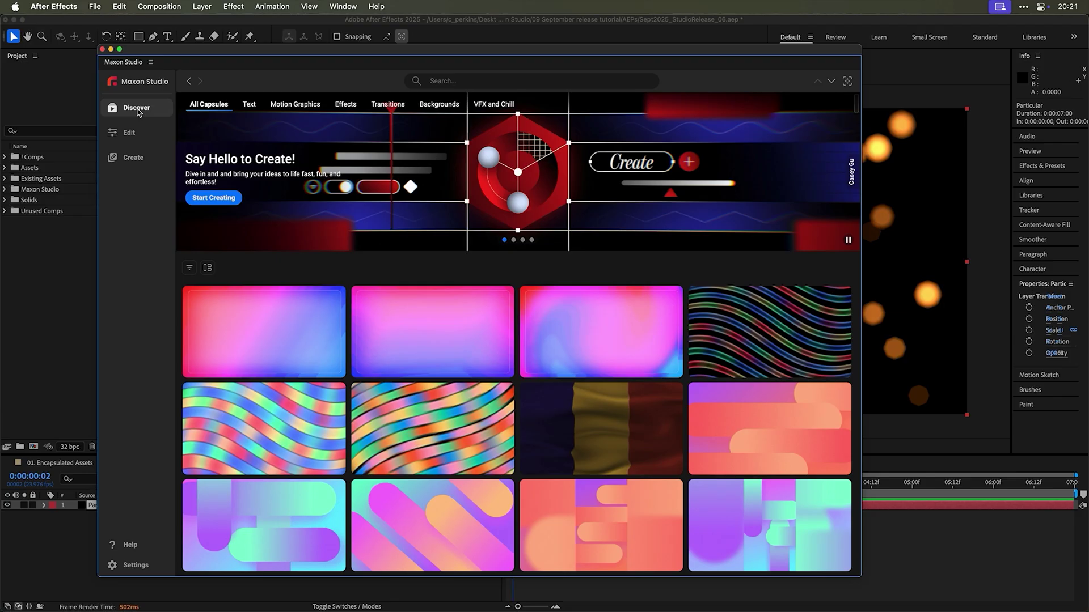
left_click(190, 269)
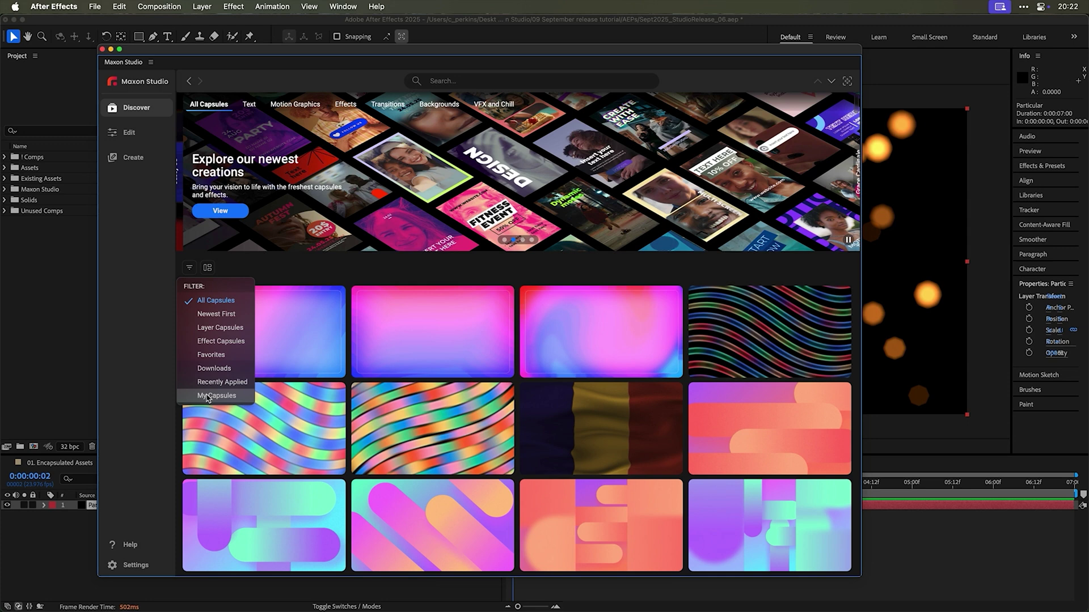
left_click(207, 397)
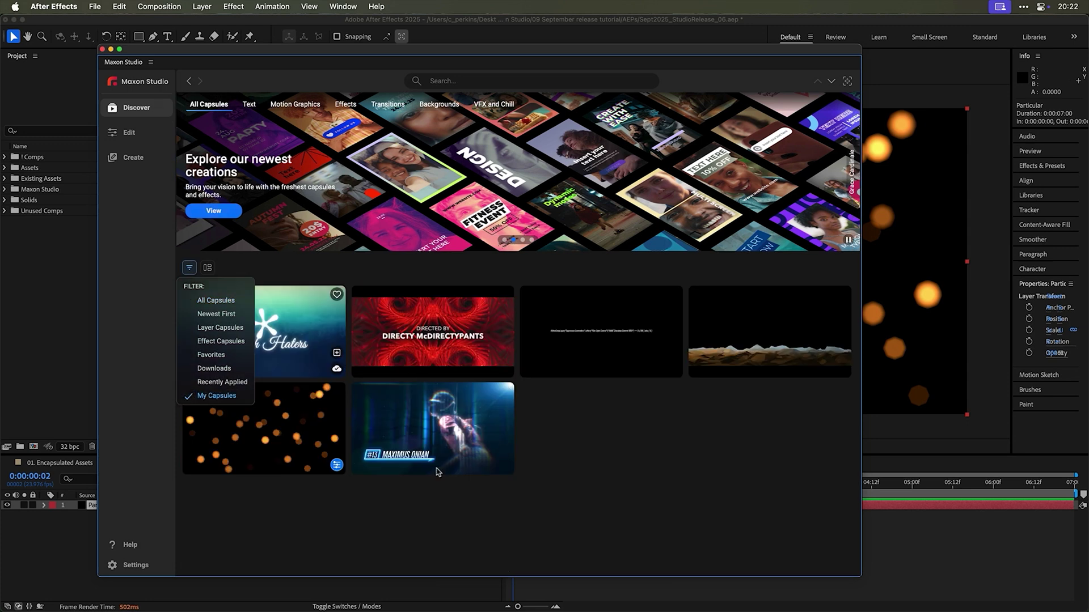
left_click(554, 455)
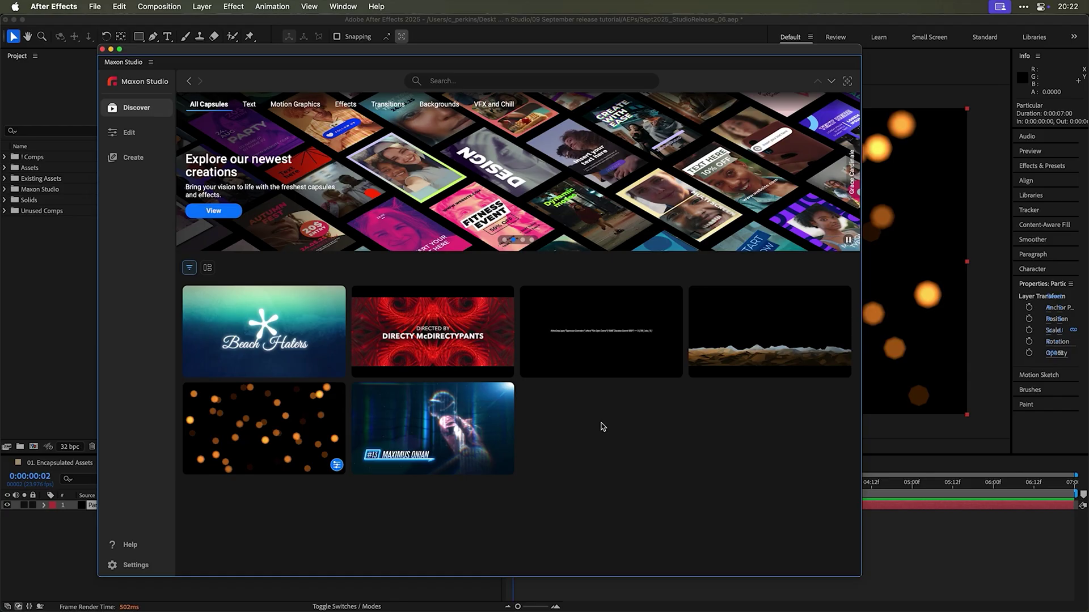
Compare the Directy McDirectypants and Particular Bokeh capsule details, then close Maxon Studio.
left_click(403, 336)
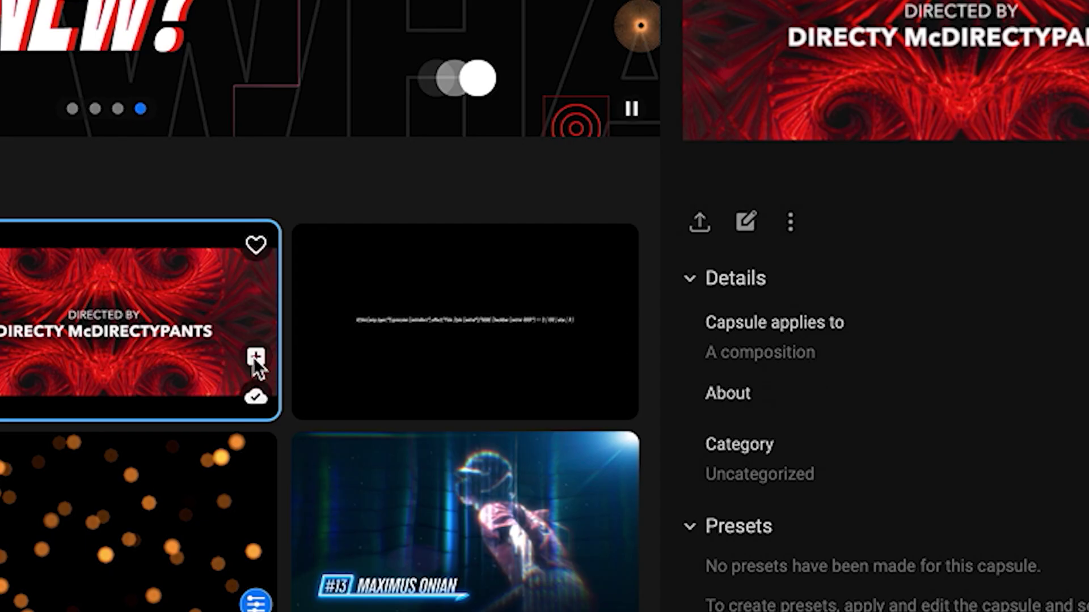
left_click(25, 525)
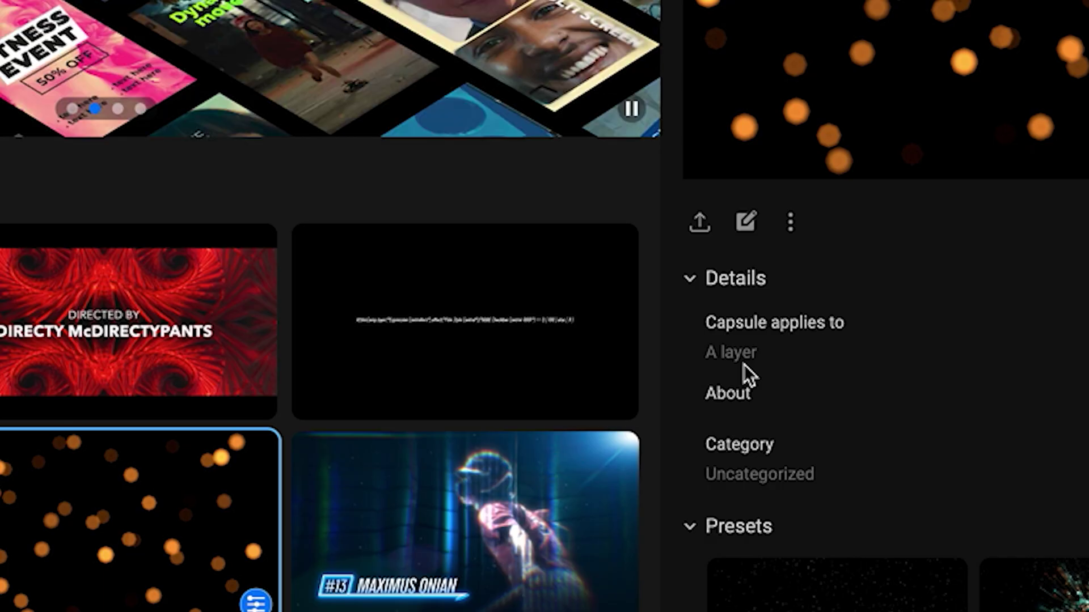
left_click(133, 356)
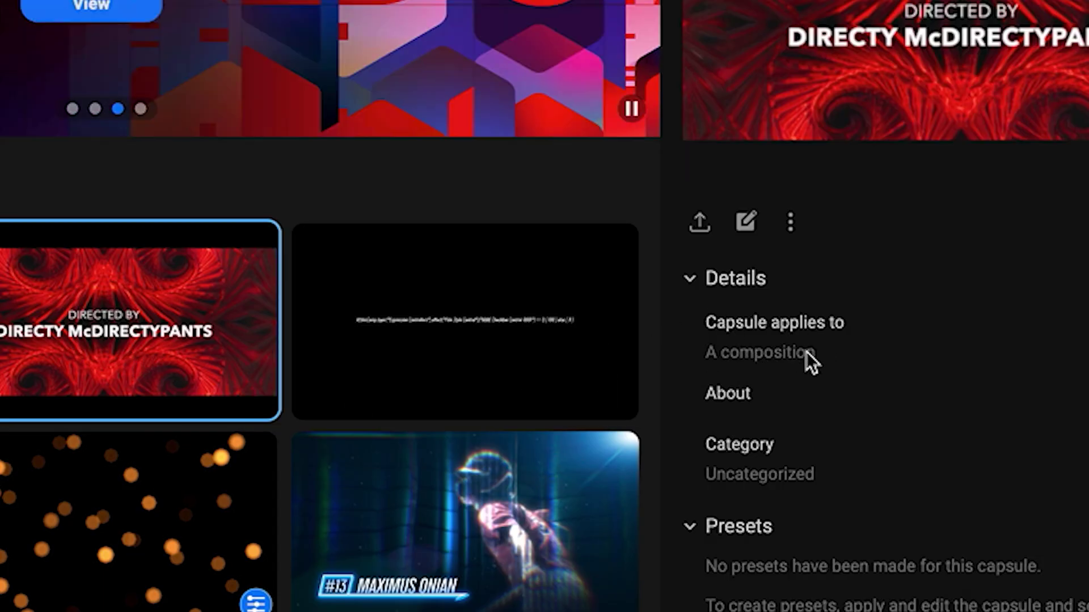
left_click(131, 519)
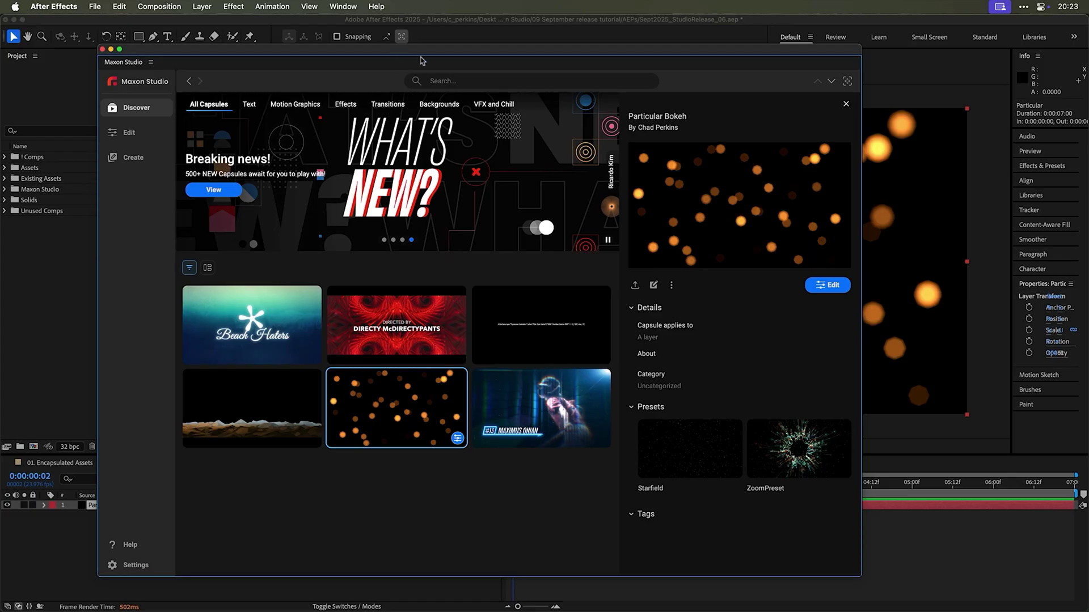
left_click_drag(421, 60, 1088, 129)
left_click(907, 261)
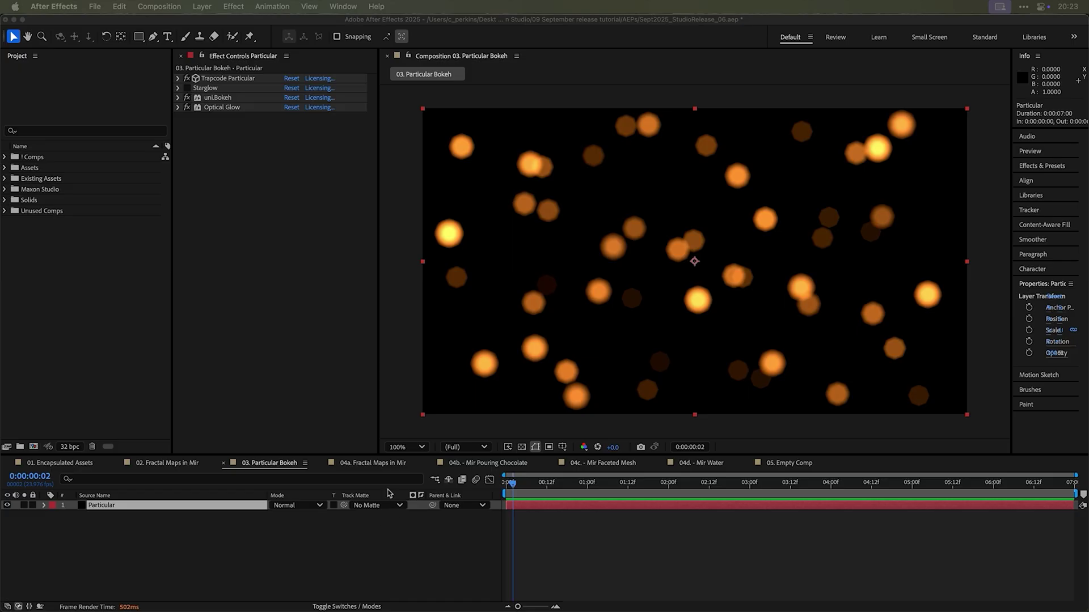
Scrub the 04a camera move to 0:00:01:18, then scrub the 04b. - Mir Pouring Chocolate swirl.
left_click(376, 464)
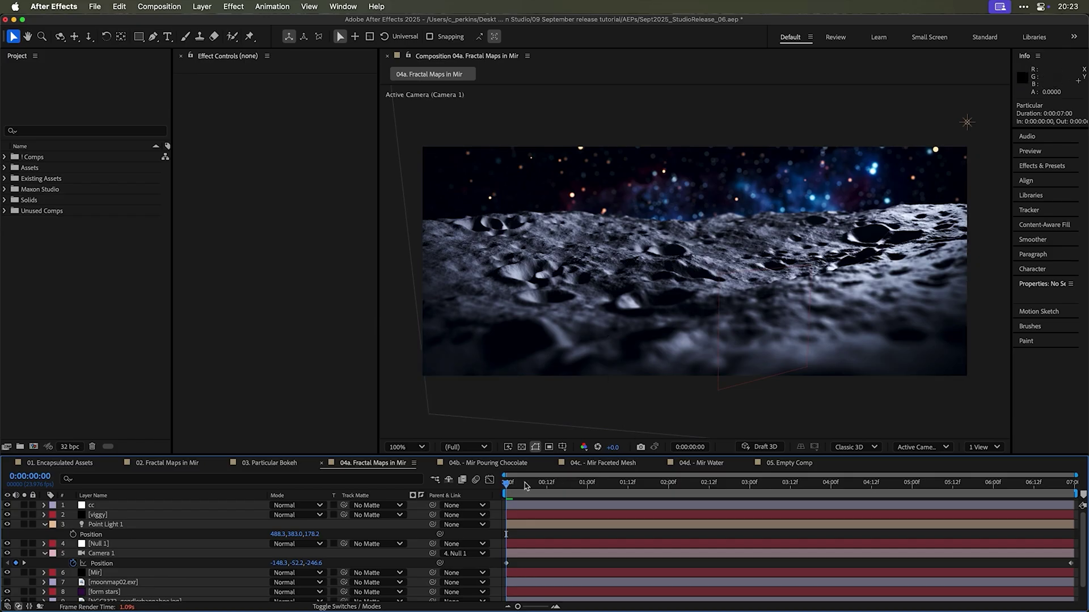
left_click_drag(528, 484, 661, 486)
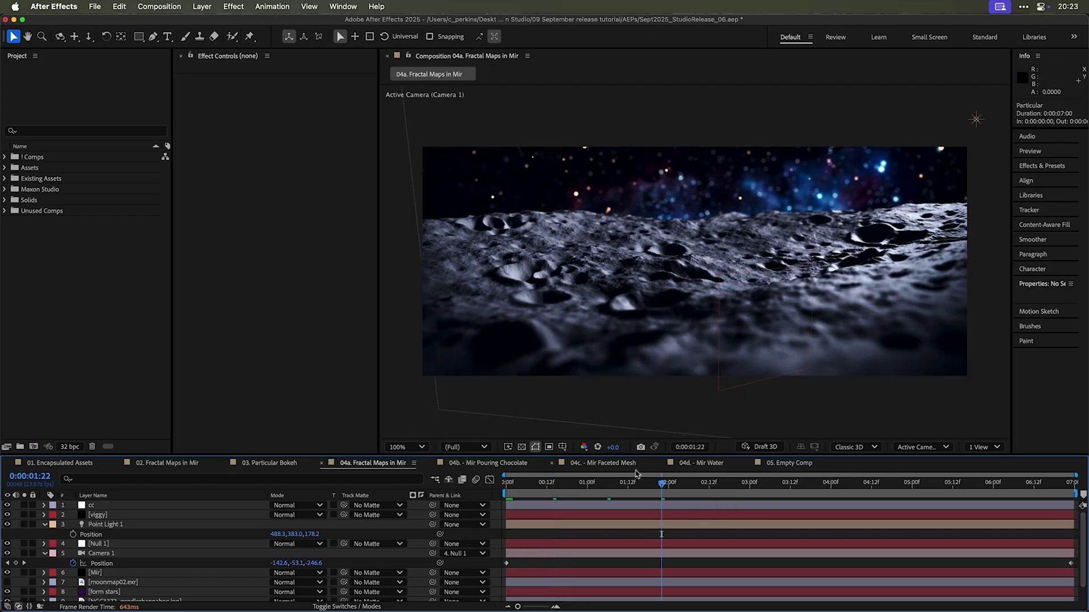
left_click_drag(639, 490, 600, 487)
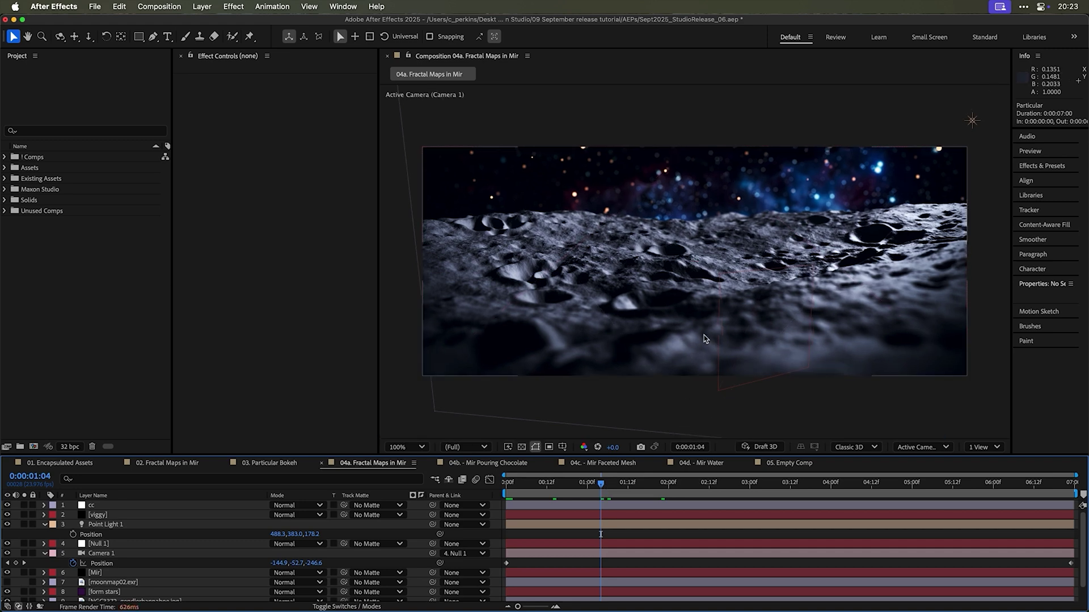
left_click(648, 486)
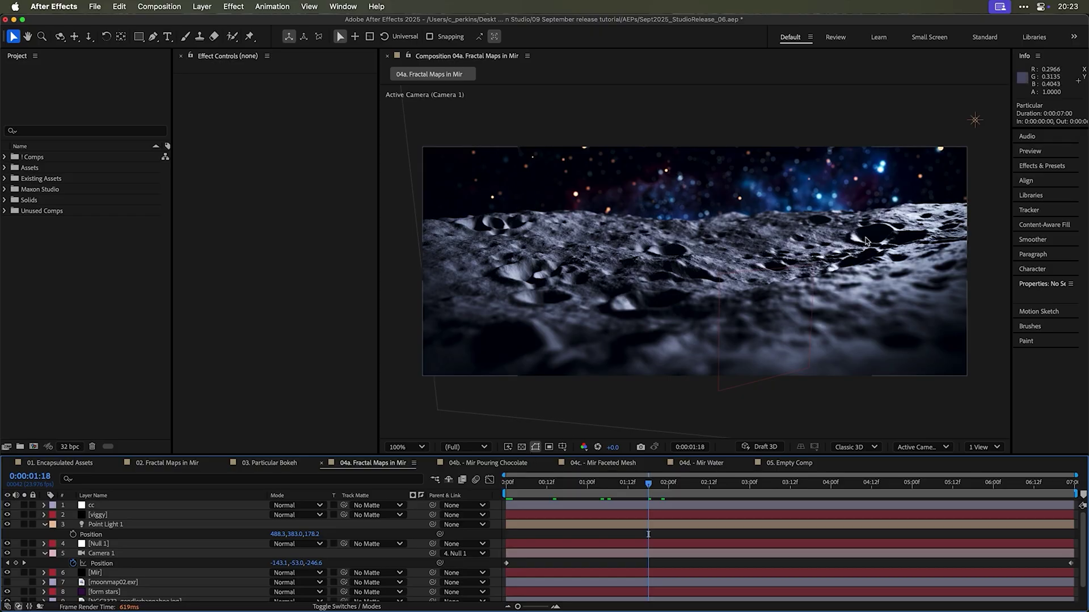
left_click(473, 463)
left_click_drag(608, 486, 788, 495)
Preview the chocolate swirl in 04b. - Mir Pouring Chocolate, replaying it from near the start.
key("space")
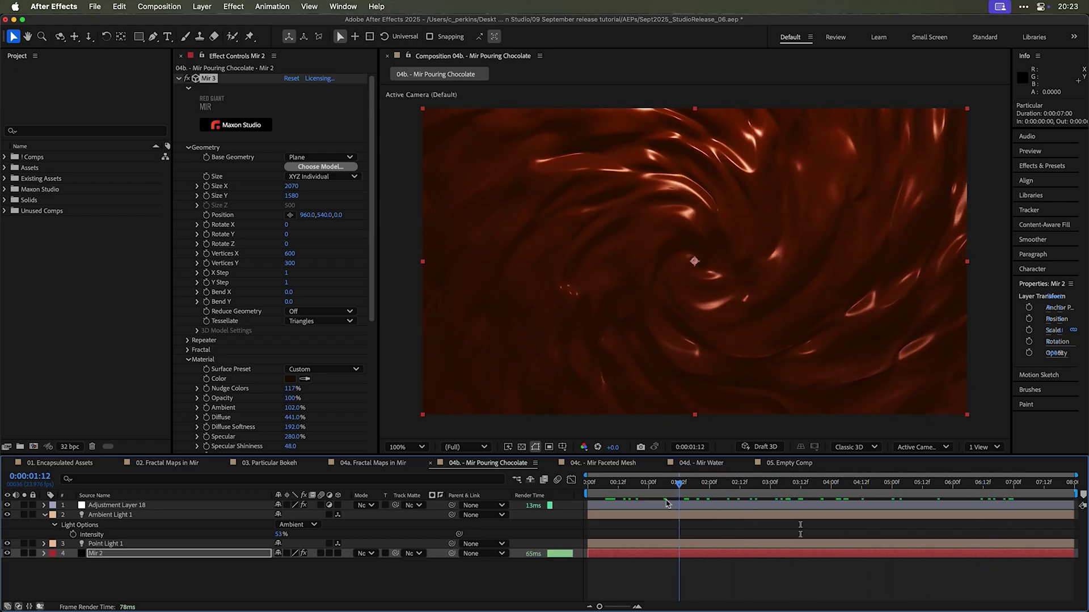
key("space")
key("space")
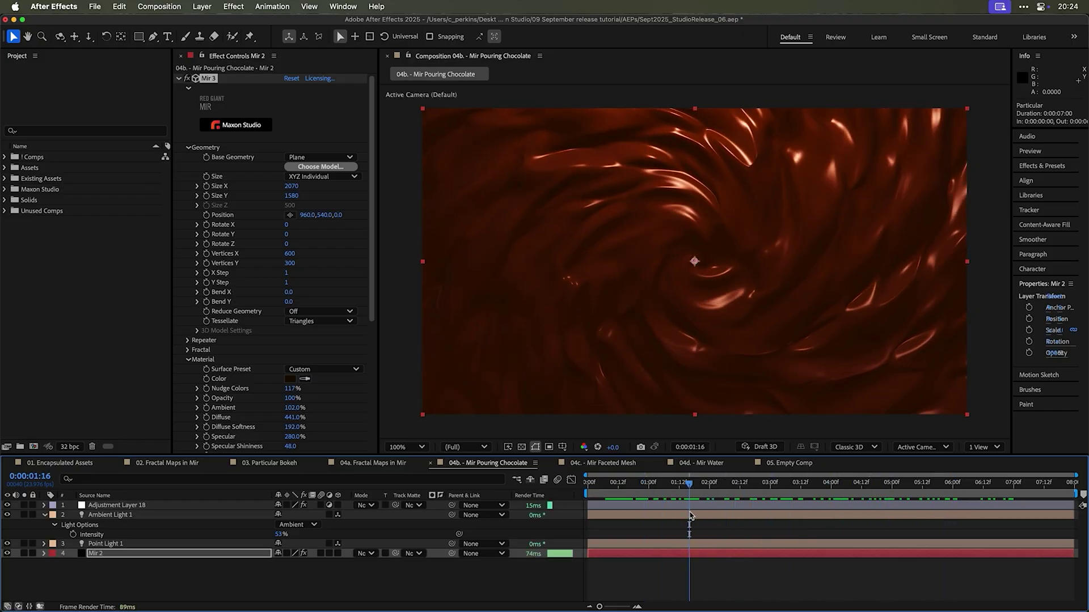
left_click(372, 463)
left_click(471, 464)
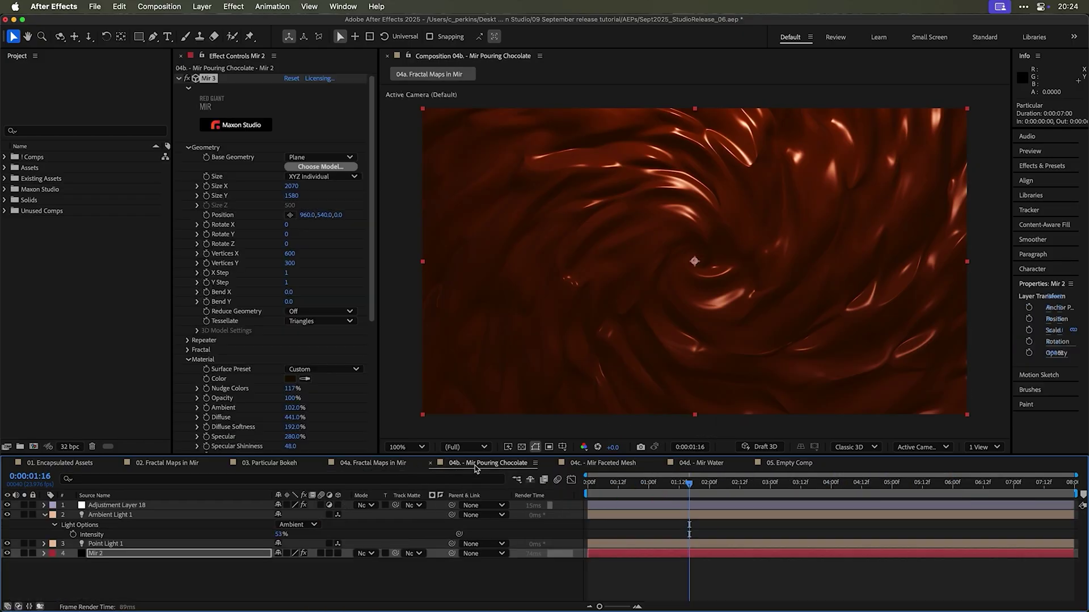
left_click(952, 494)
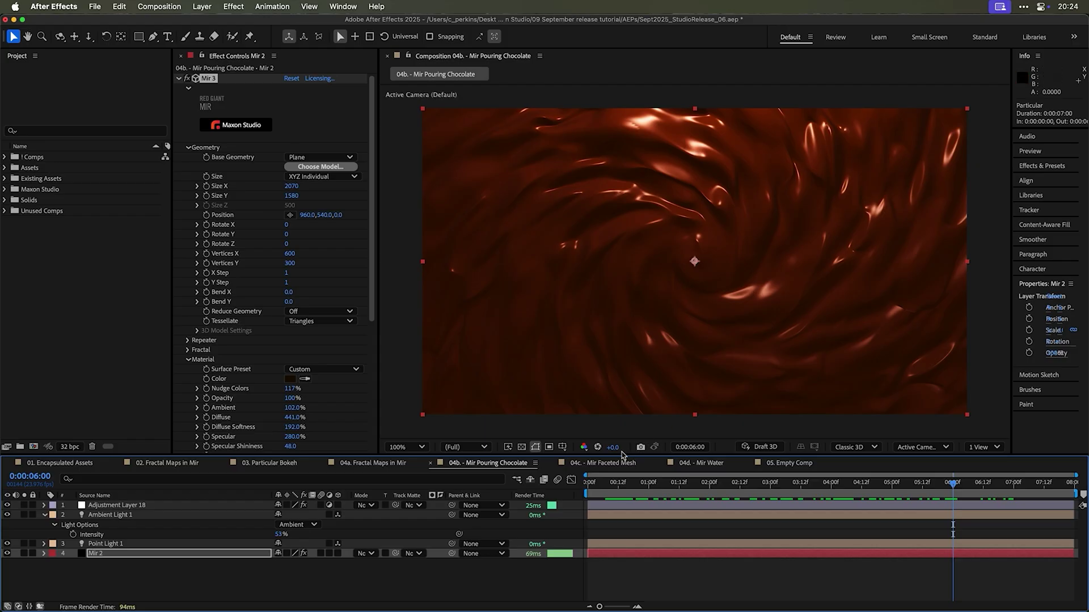
left_click(651, 486)
key("space")
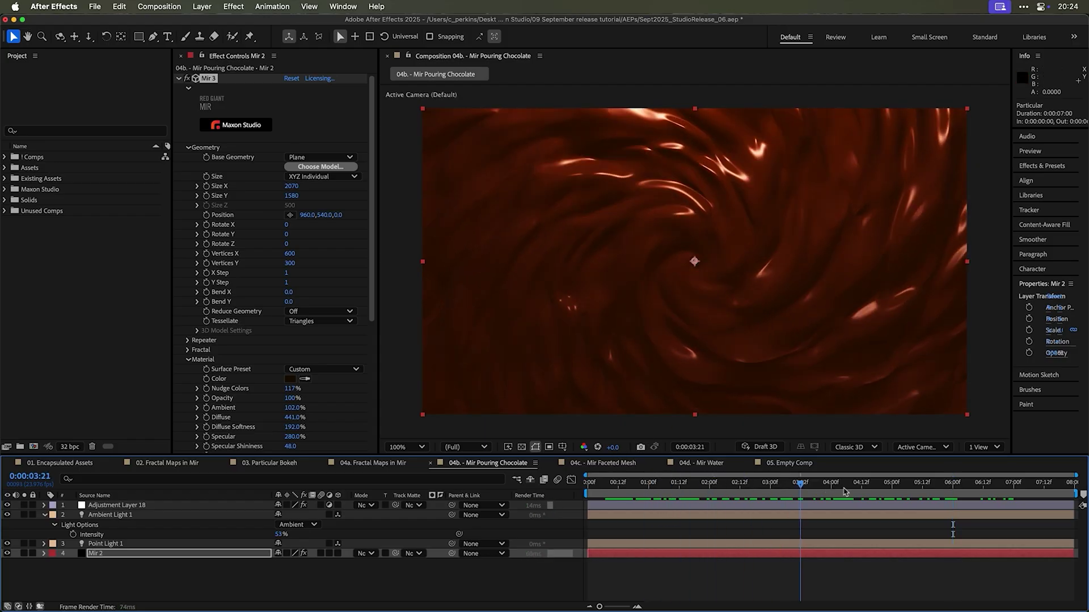
Scrub the 04c faceted mesh comp, then play and rewind the 04d. - Mir Water comp.
key("shift+period")
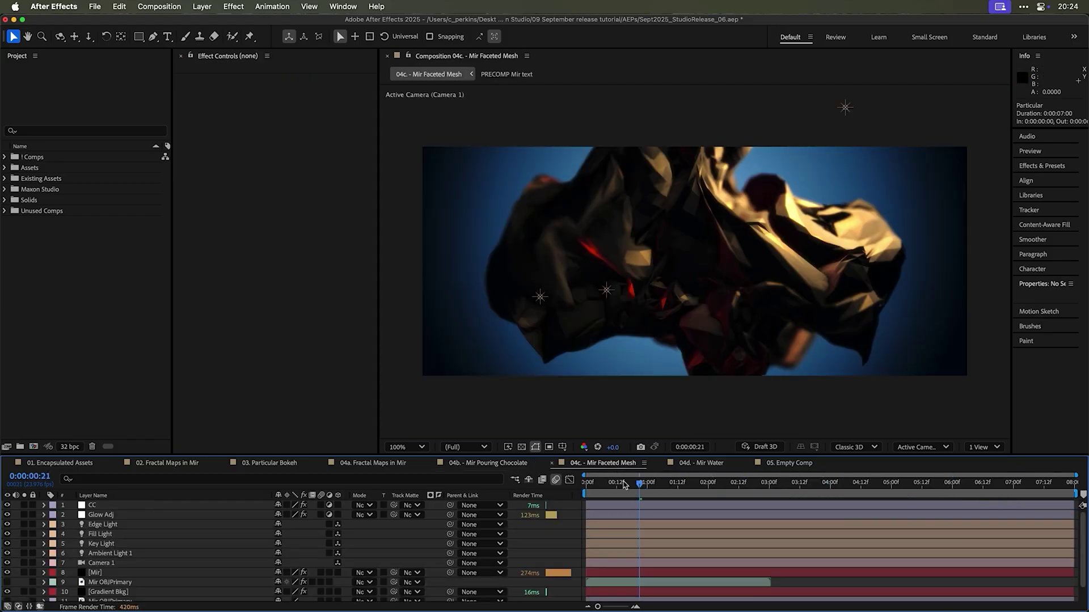
left_click_drag(697, 481, 876, 481)
left_click(710, 469)
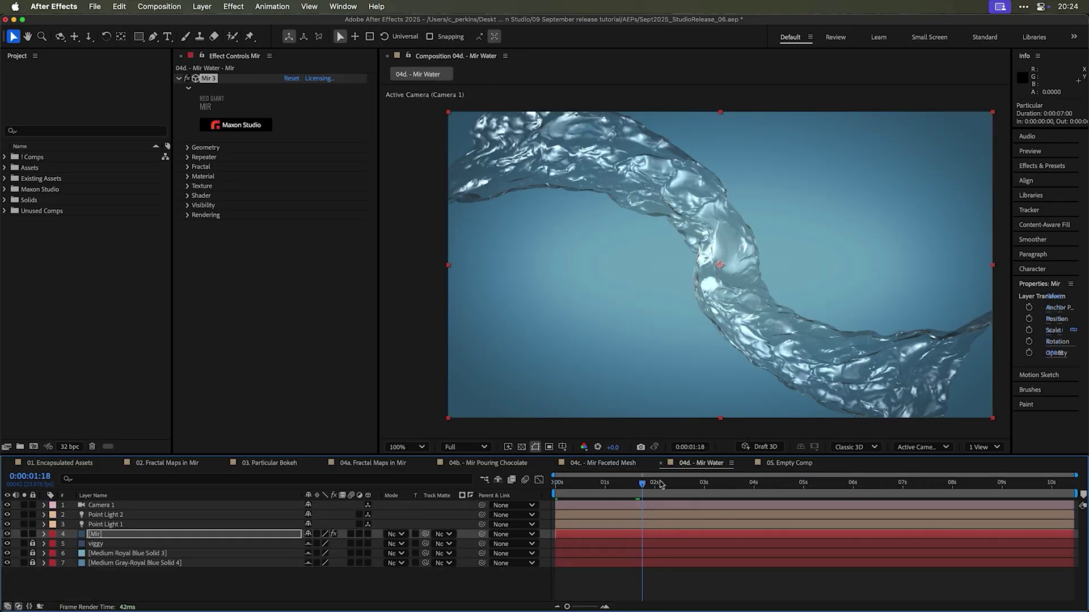
key("space")
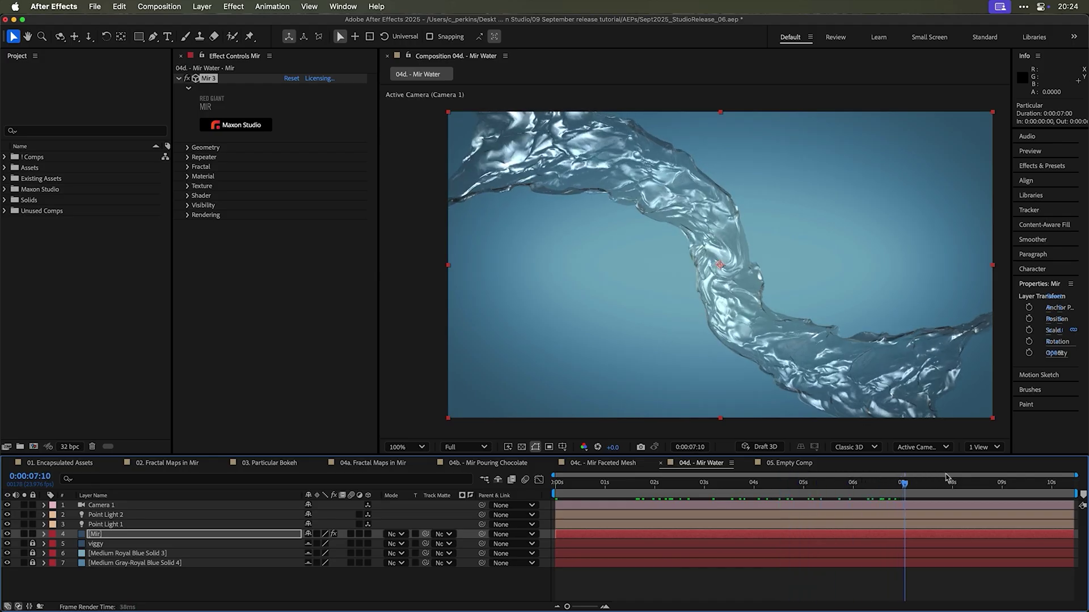
left_click(763, 482)
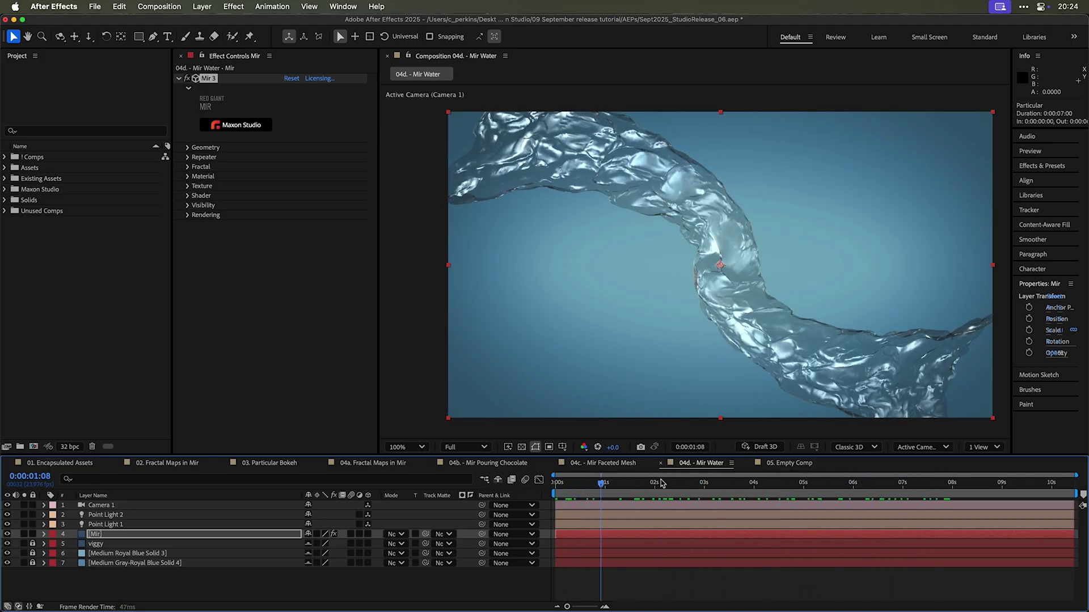
left_click(734, 483)
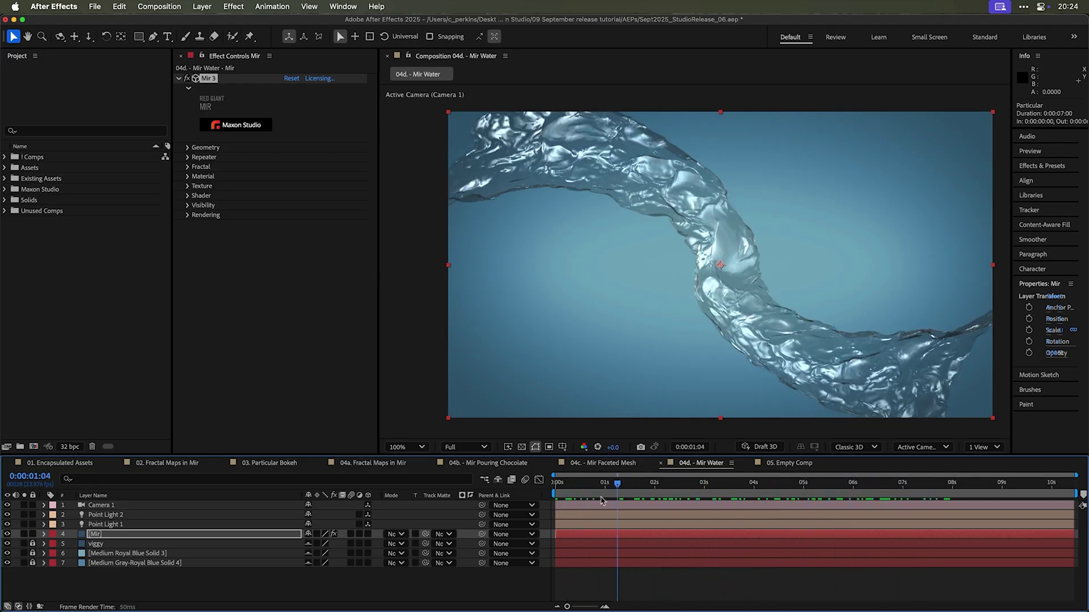
left_click(595, 483)
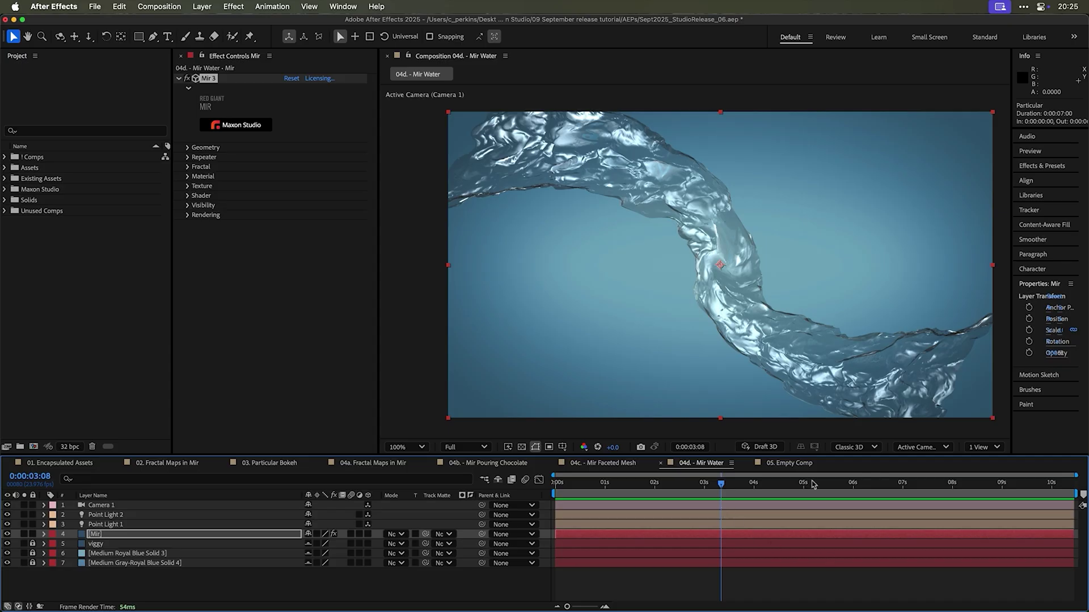
Apply the Particular Bokeh capsule to 05. Empty Comp.
left_click(791, 463)
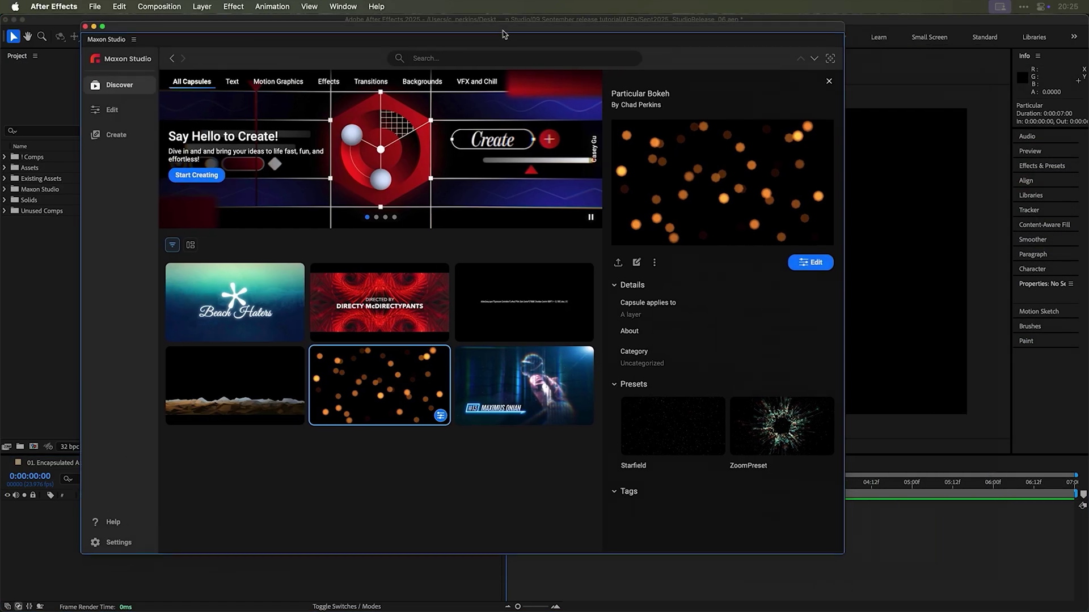
mouse_move(441, 403)
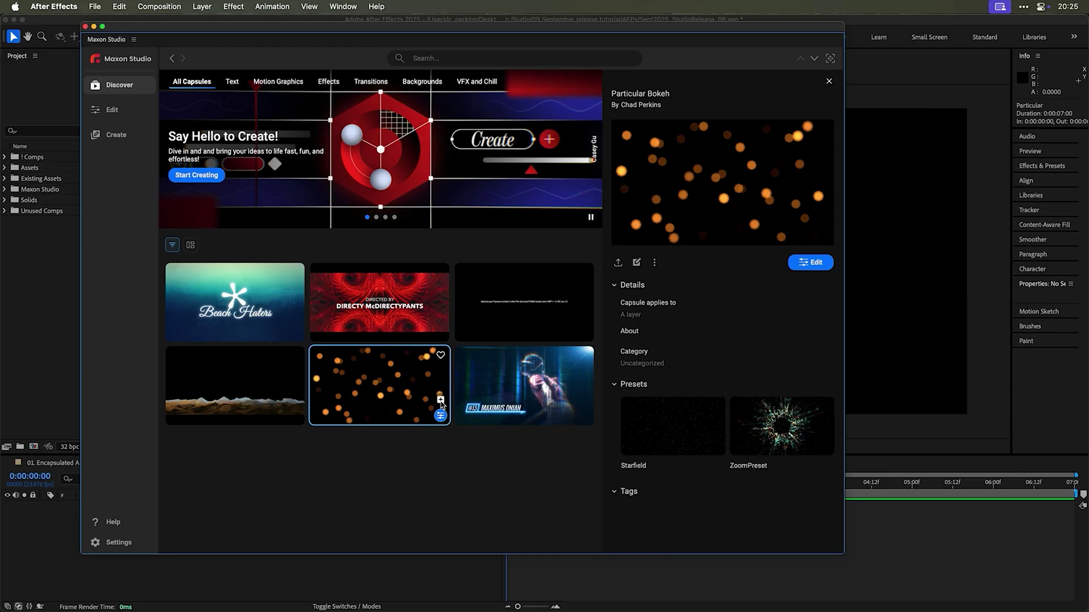
left_click(441, 400)
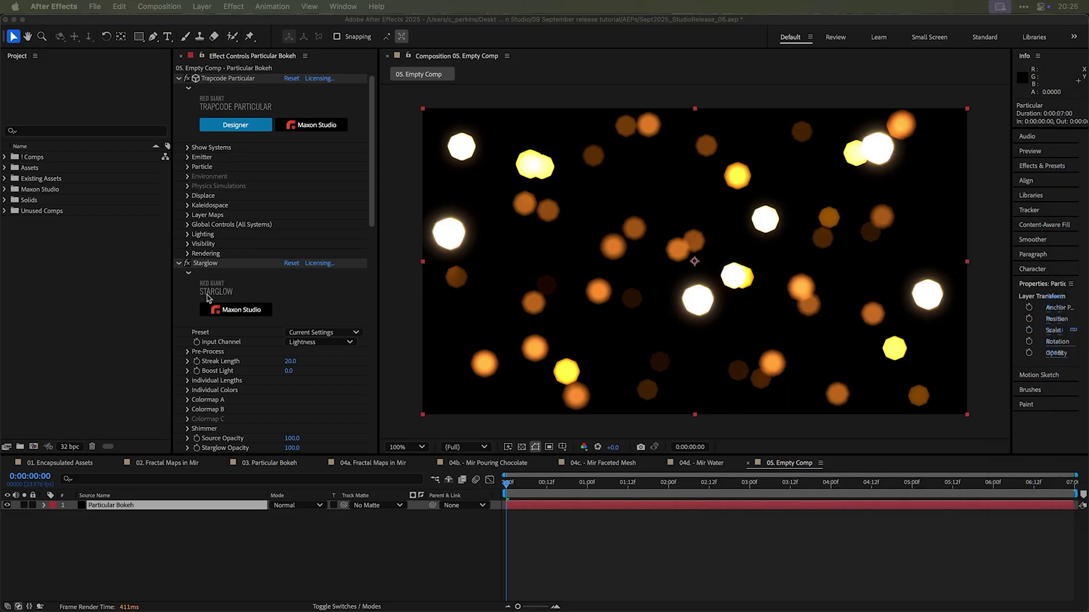
Collapse Starglow and uni.Bokeh, and switch off the uni.Bokeh and Optical Glow effects.
left_click(179, 263)
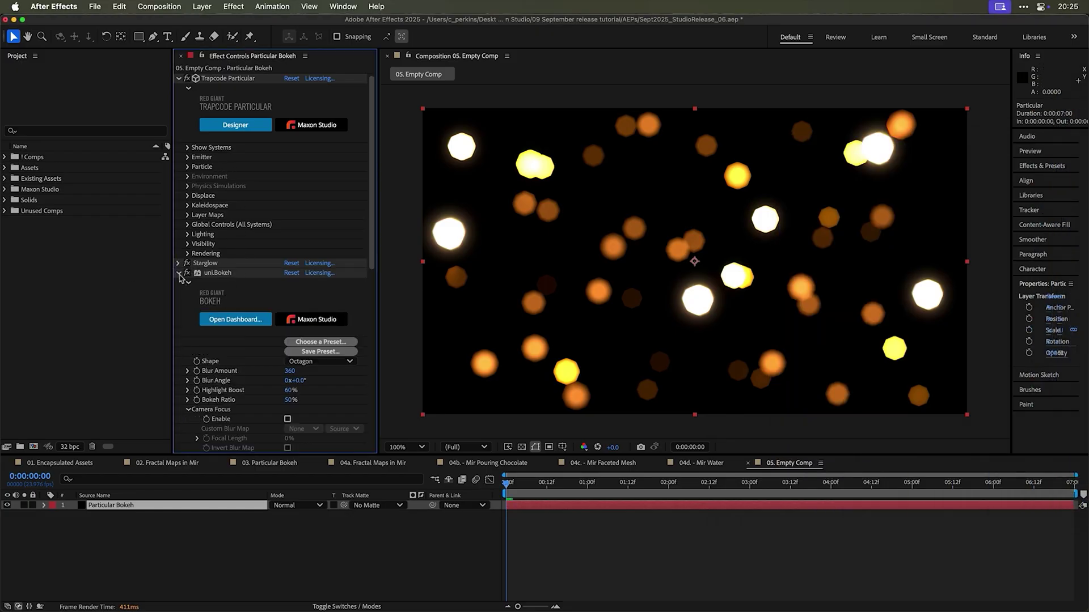
left_click(179, 274)
left_click(187, 274)
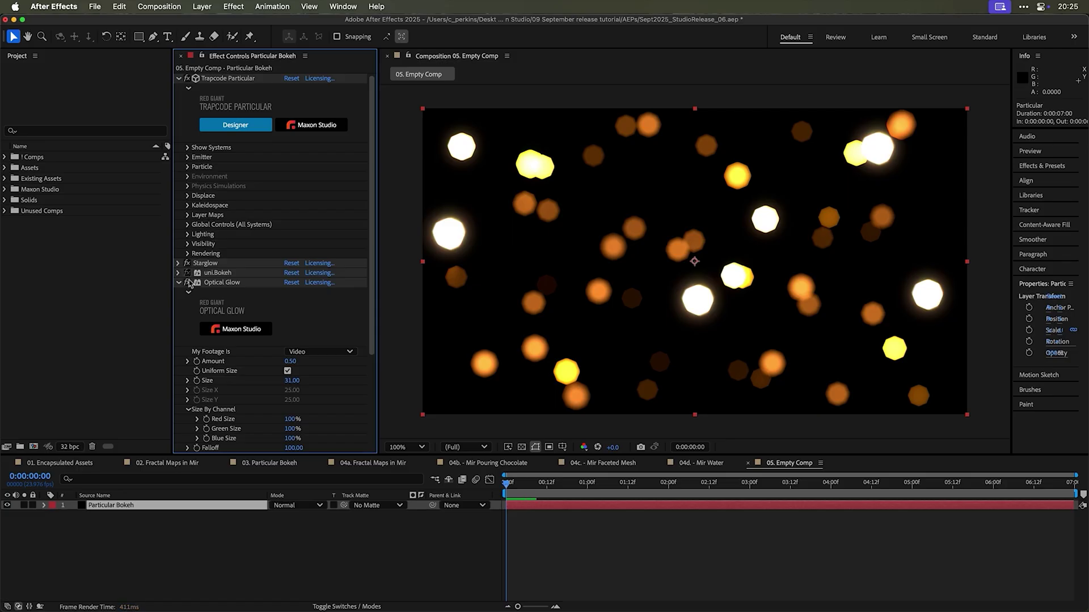
left_click(188, 283)
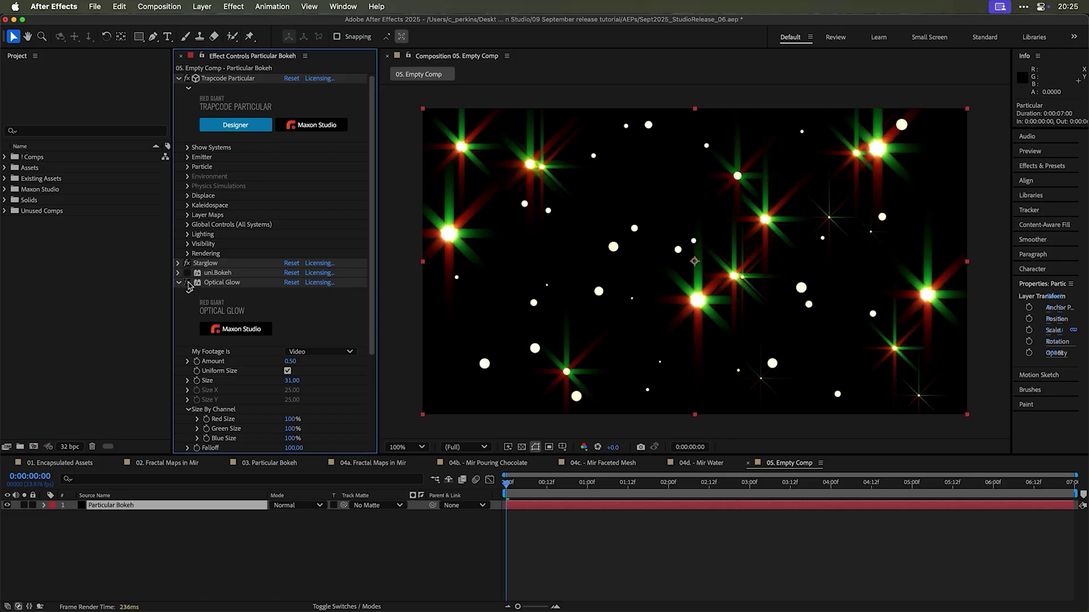
Shrink the particles and distribute the emitter on a 28 × 25 grid, widening Emitter Size X.
left_click(188, 167)
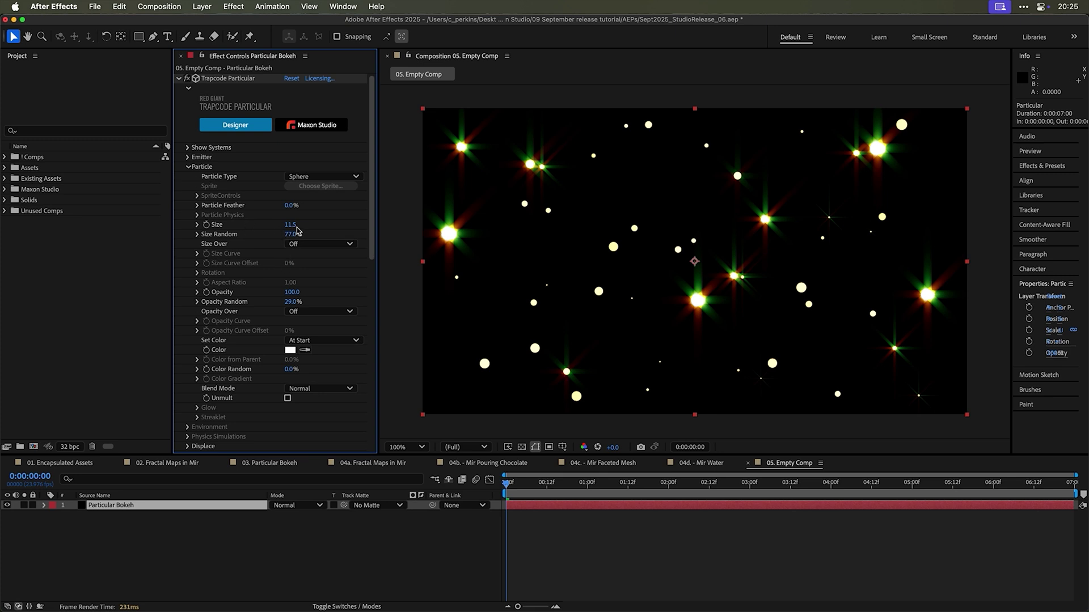
left_click_drag(290, 225, 284, 225)
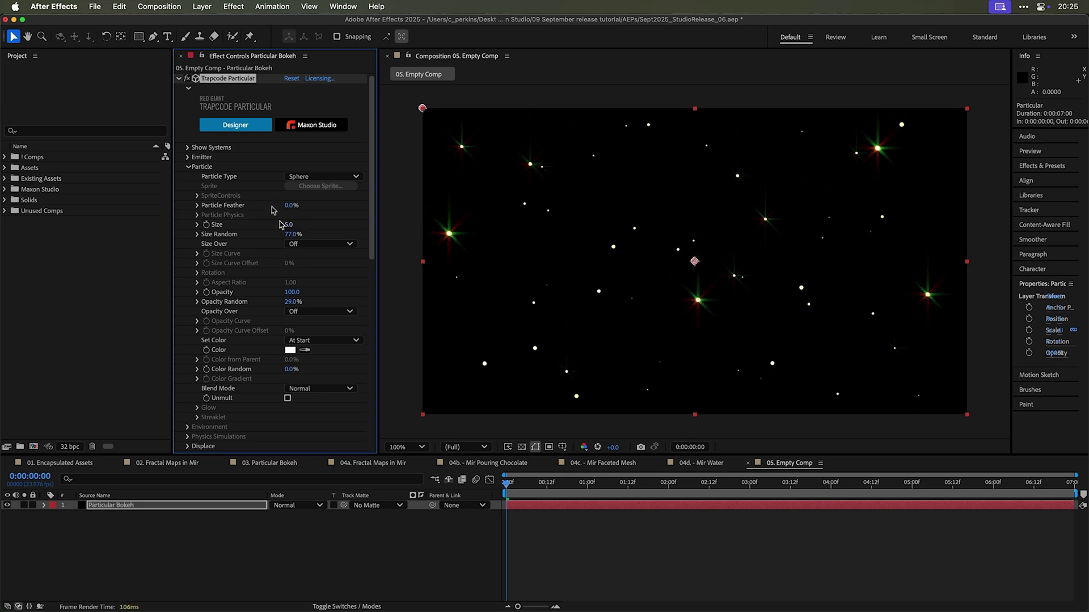
left_click(189, 159)
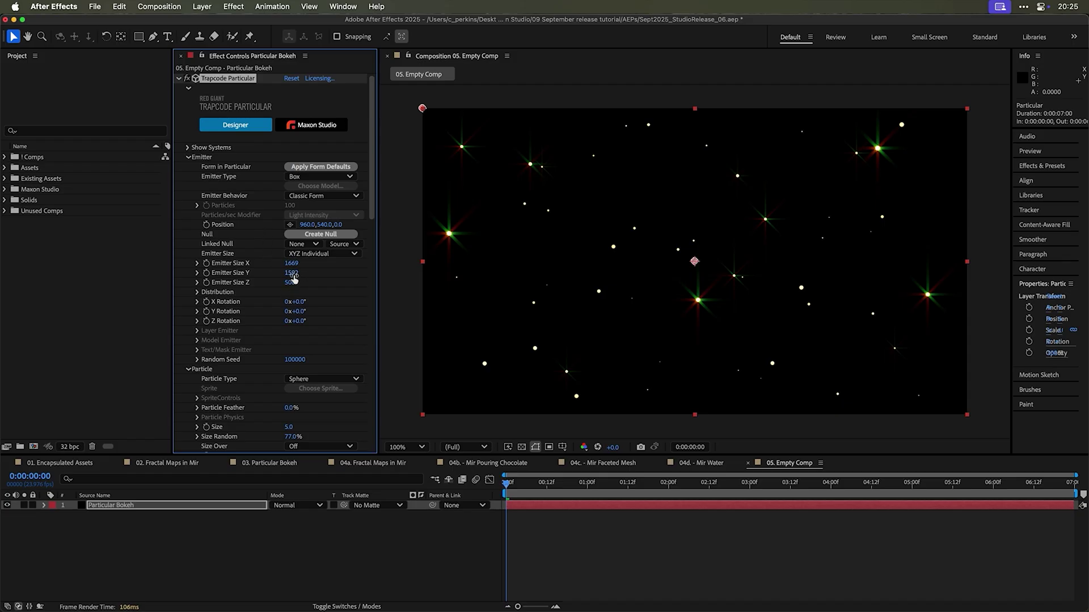
left_click_drag(291, 263, 306, 263)
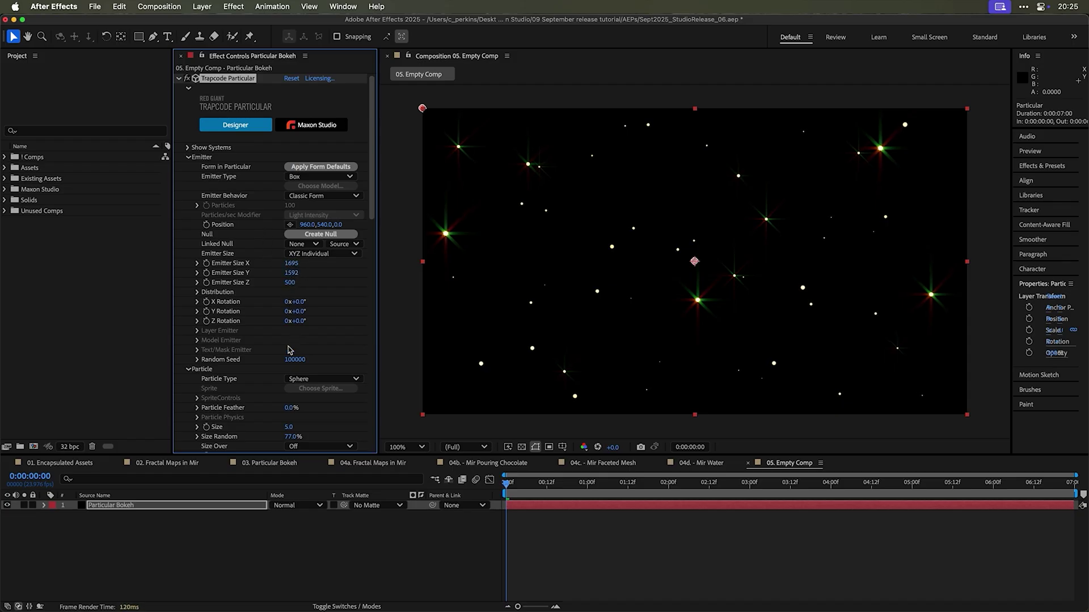
left_click(198, 293)
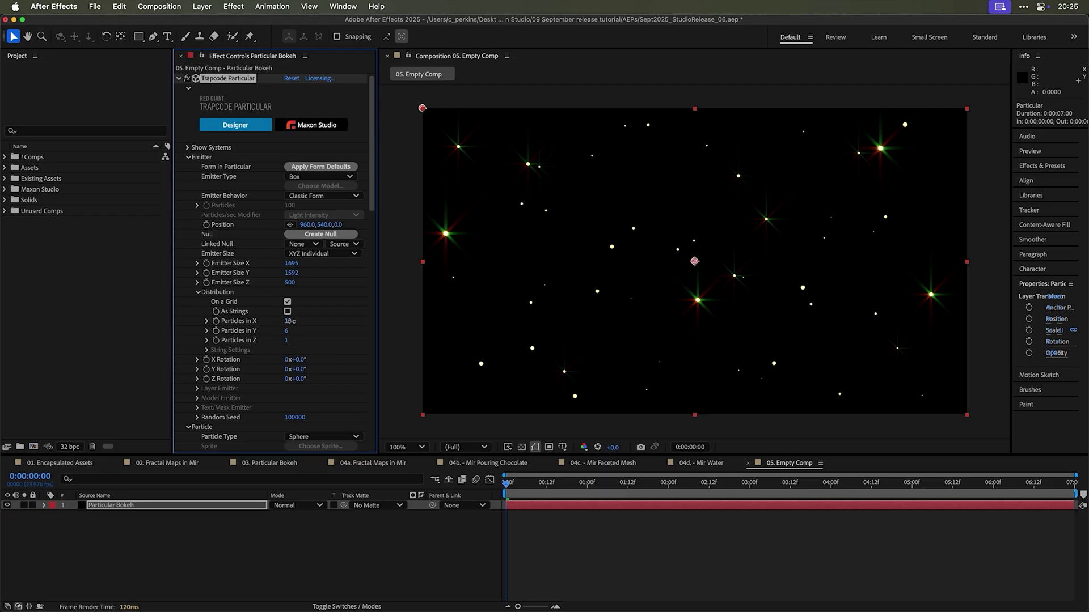
left_click_drag(290, 321, 300, 329)
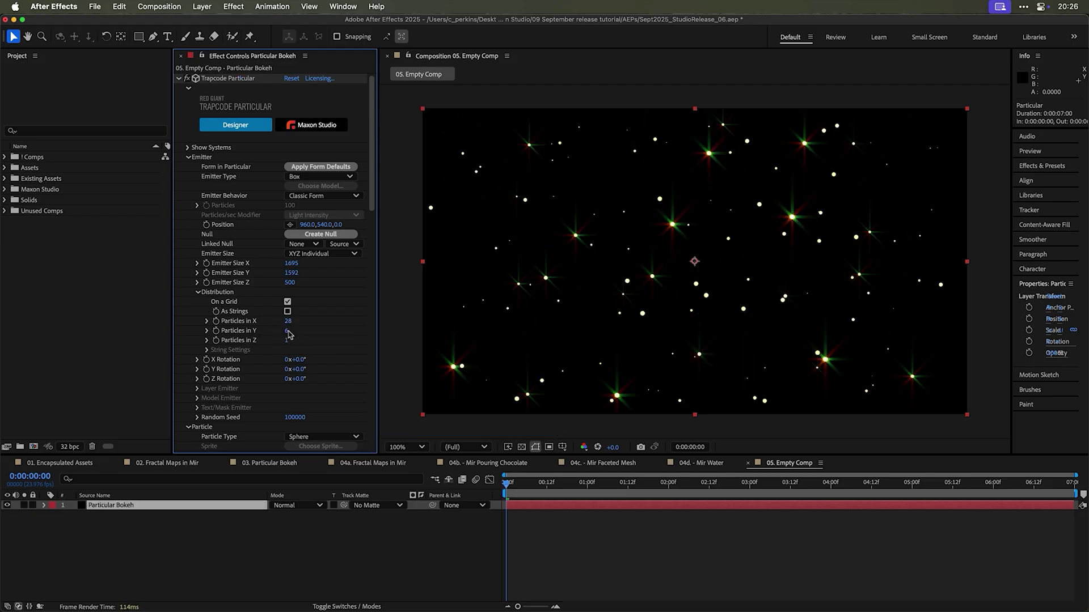
left_click_drag(294, 330, 300, 331)
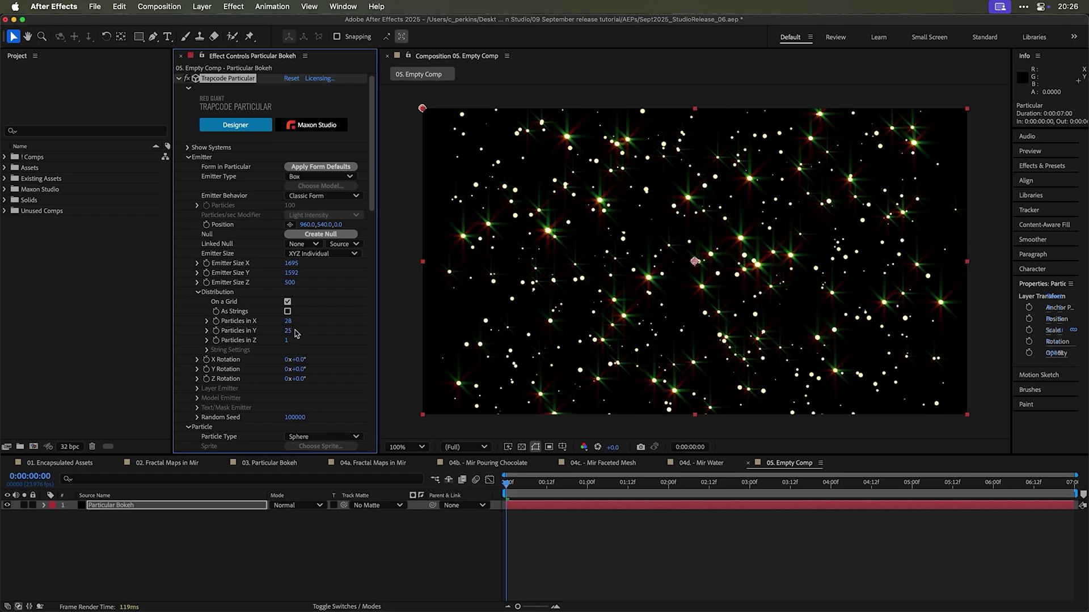
left_click_drag(301, 263, 392, 281)
Set particle Size to 2 and Opacity Random to 70%.
scroll(222, 310, "down", 5)
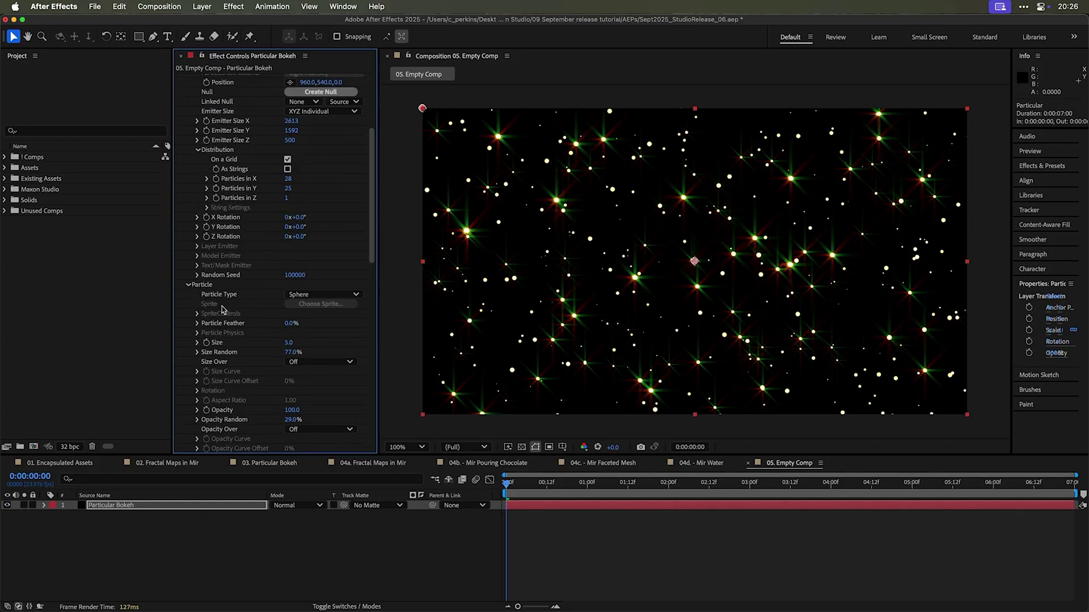
scroll(221, 309, "down", 2)
left_click(288, 302)
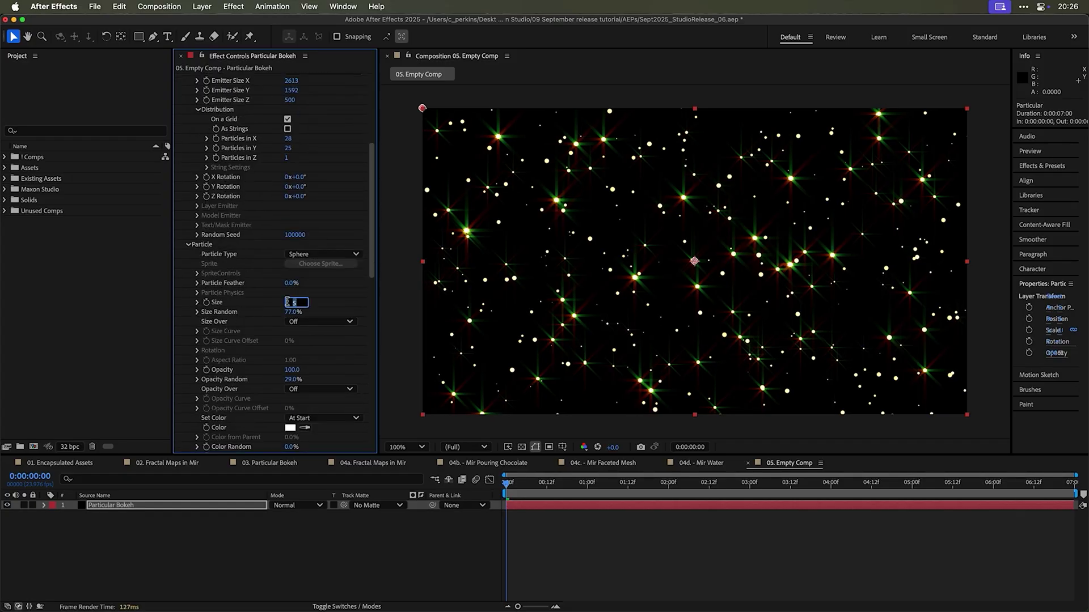
type("2")
key("Return")
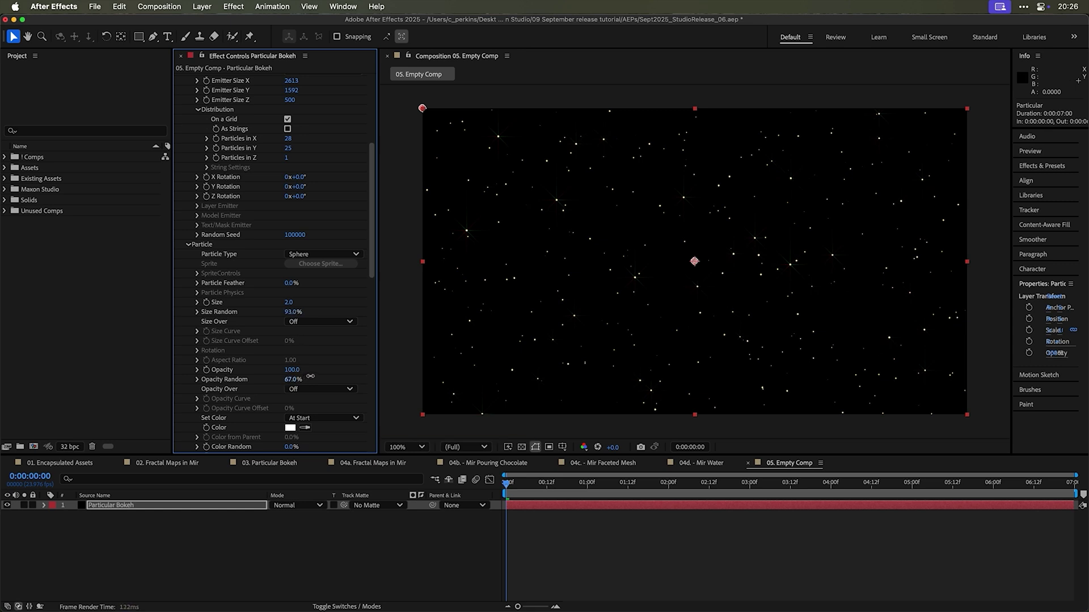
left_click_drag(310, 376, 311, 376)
Raise Starglow Boost Light to 13.7 and set the Colormap A preset to Lysergic.
scroll(258, 378, "down", 8)
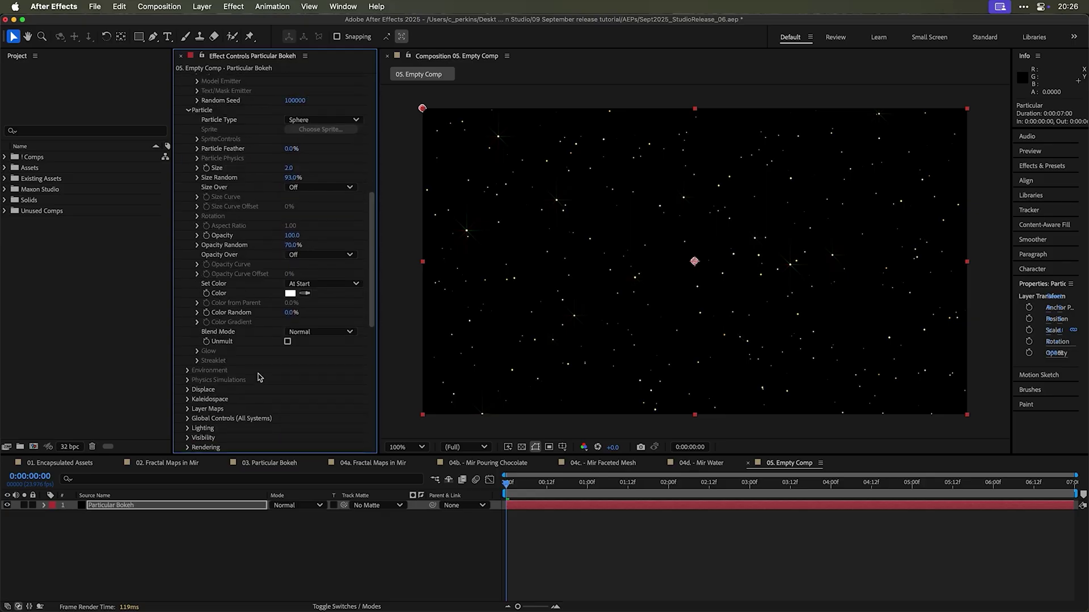
left_click(179, 408)
left_click(179, 389)
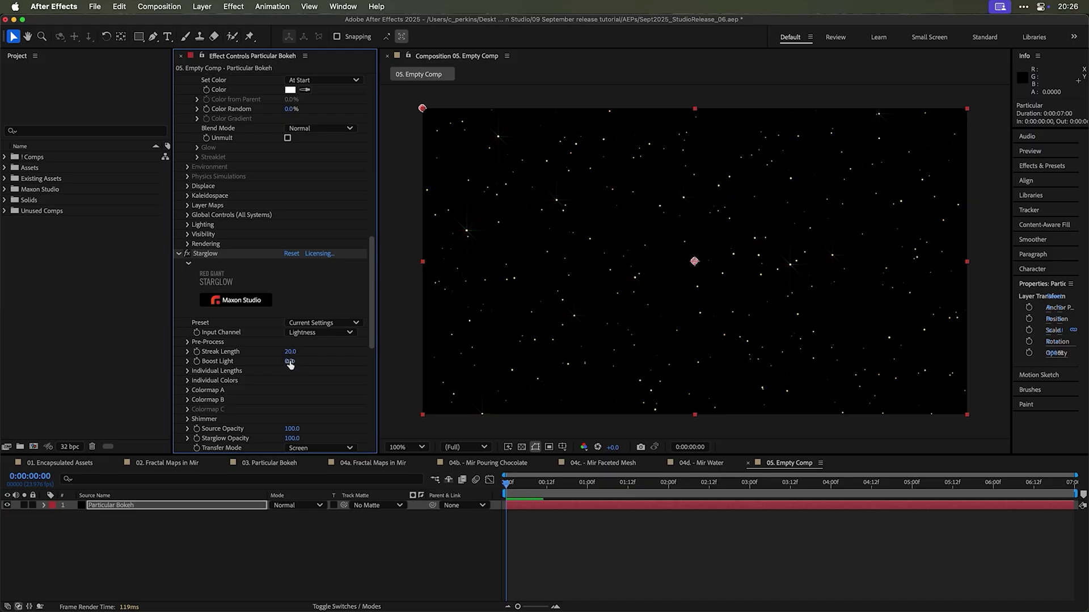
mouse_move(290, 361)
left_mouse_down()
mouse_move(360, 355)
mouse_move(330, 360)
left_mouse_up()
left_click(189, 391)
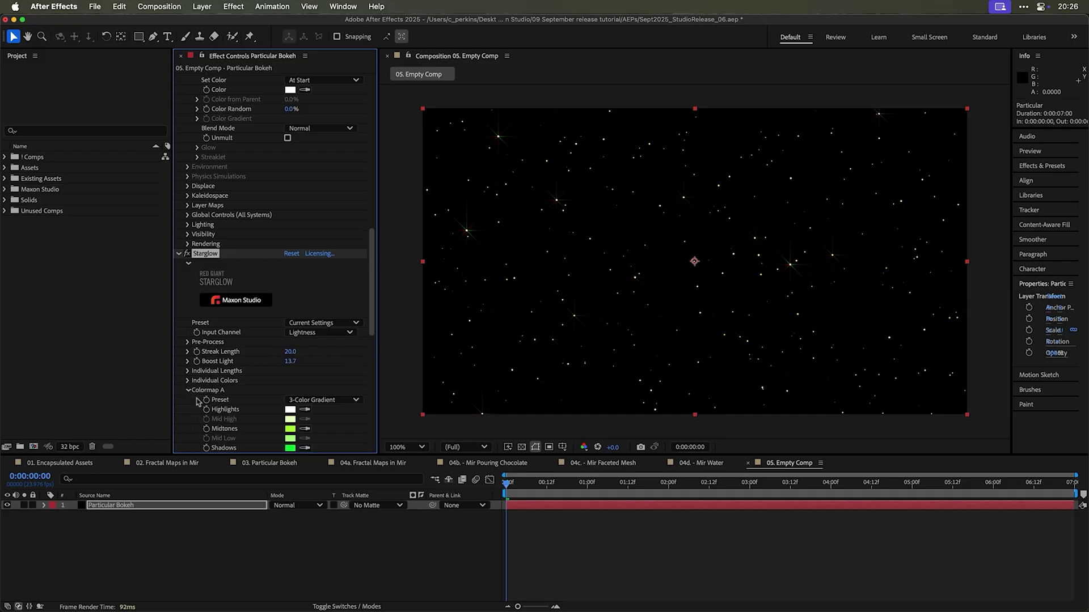
left_click(316, 401)
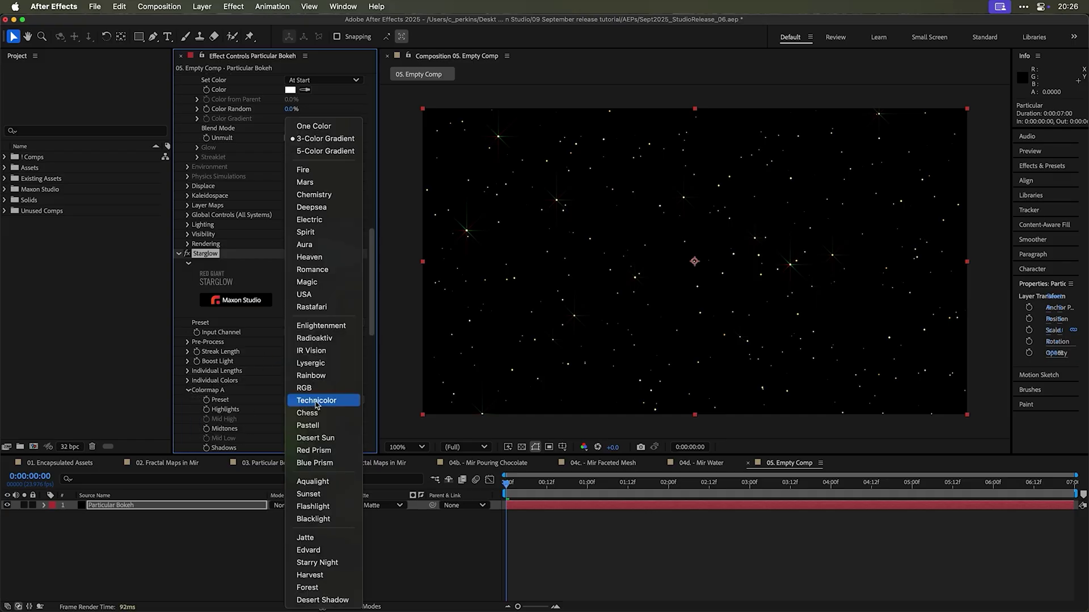
left_click(328, 363)
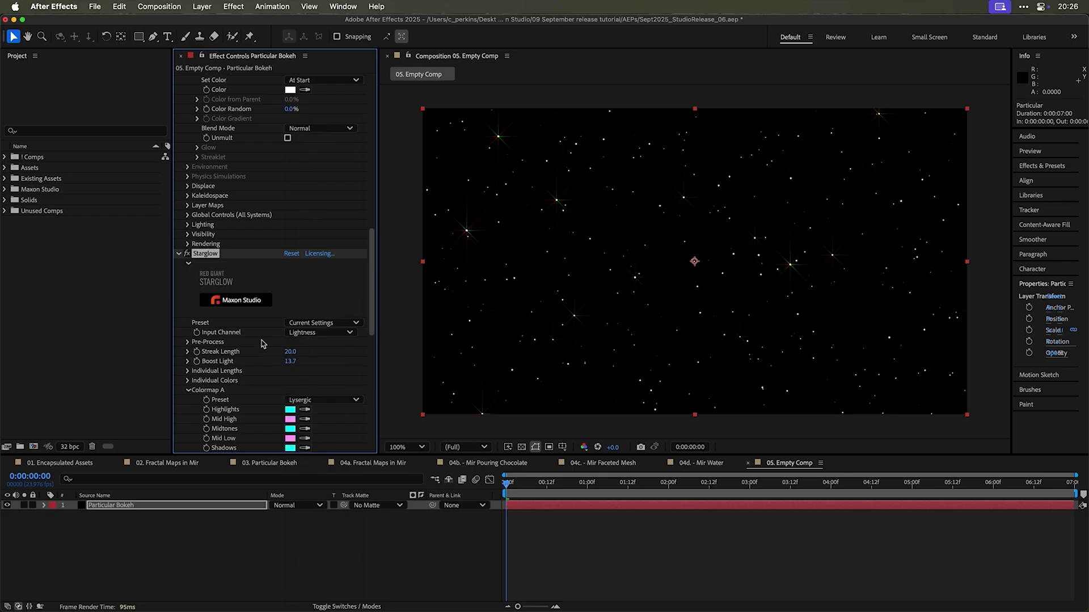
Zoom into the star field and play previews of the glinting stars from the start.
mouse_move(528, 484)
left_mouse_down()
mouse_move(762, 481)
mouse_move(535, 473)
left_mouse_up()
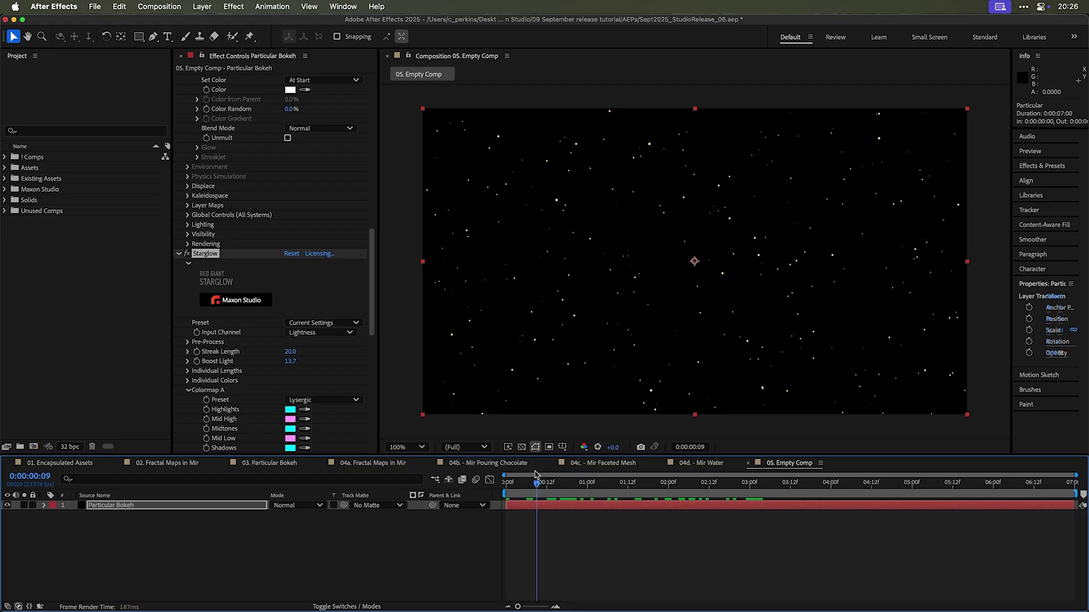
key("period")
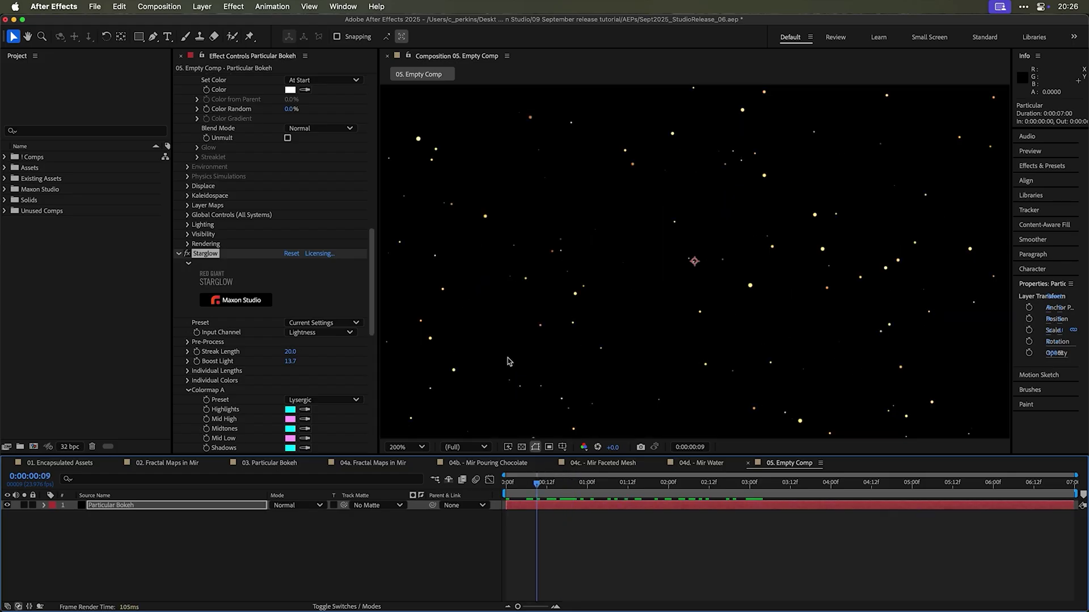
key("space")
left_click_drag(563, 299, 636, 288)
left_click_drag(496, 311, 676, 359)
left_click(543, 483)
key("space")
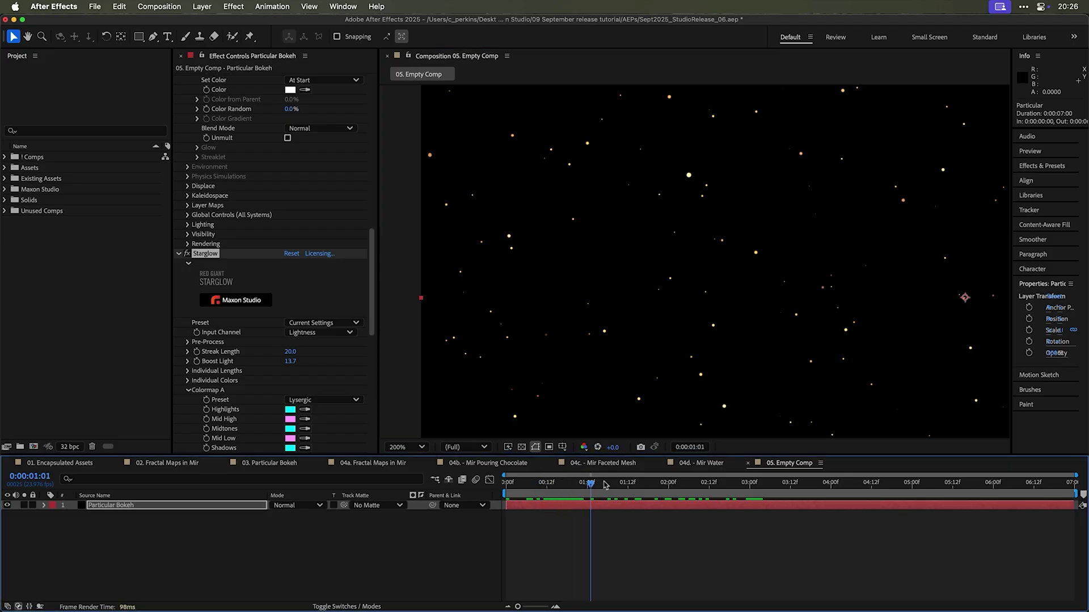
key("space")
left_click_drag(527, 483, 492, 482)
key("space")
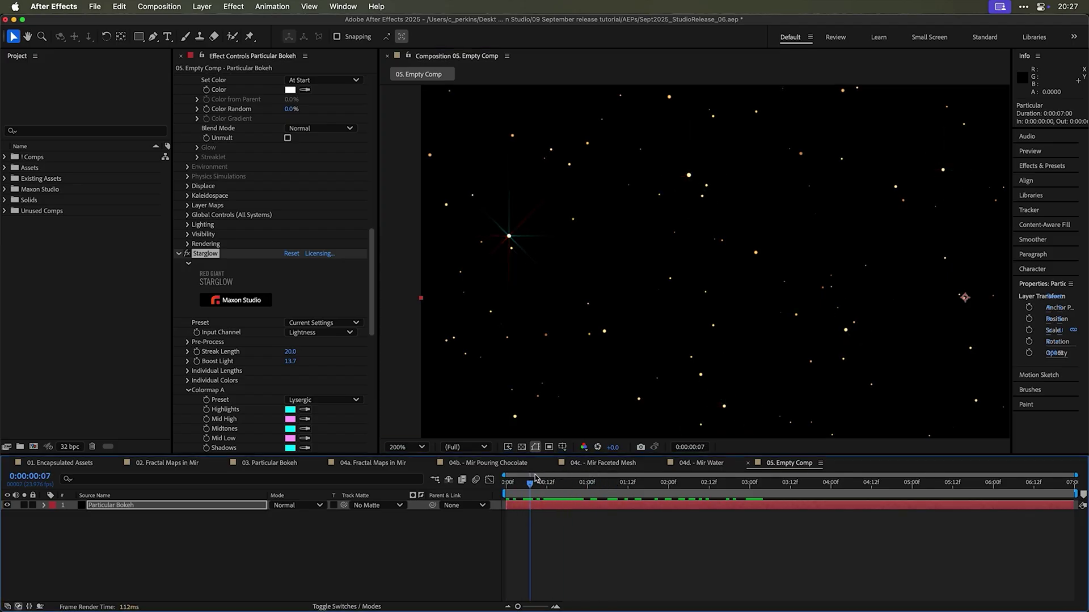
key("space")
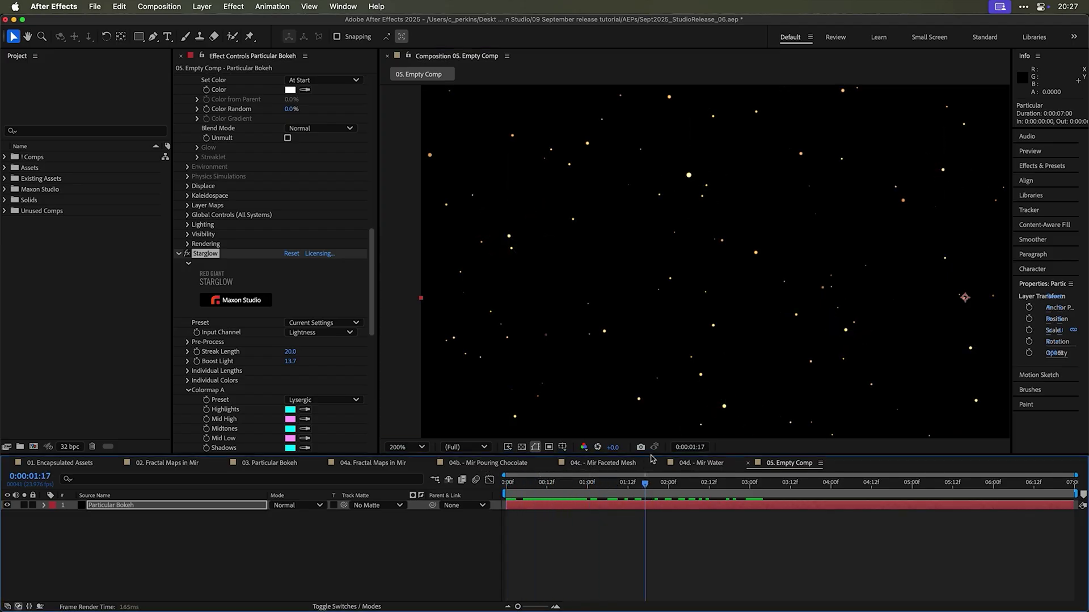
scroll(735, 349, "down", 2)
left_click_drag(808, 335, 638, 308)
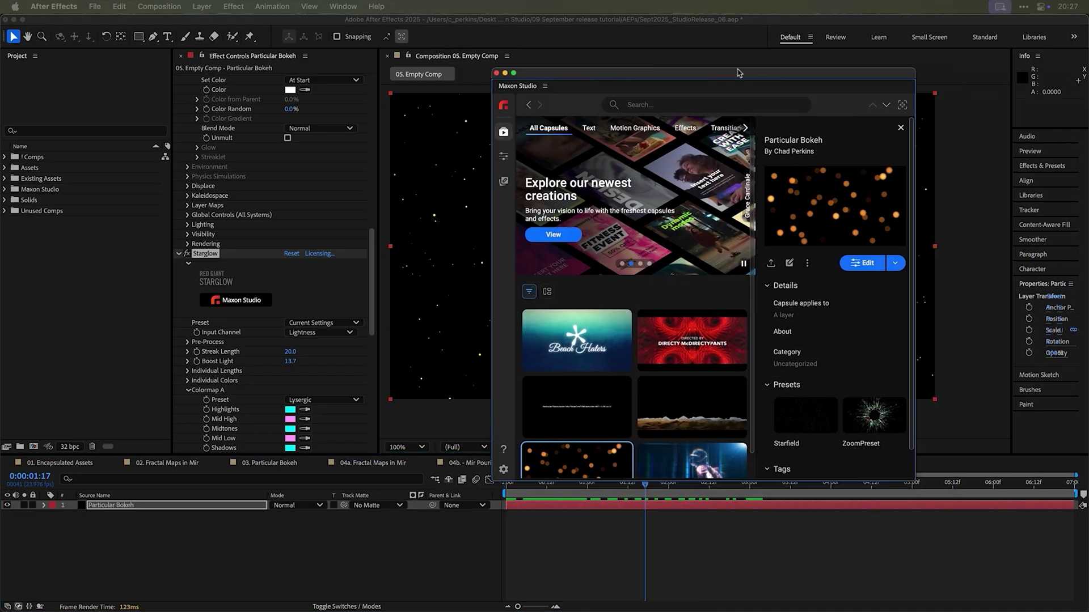
Check the applied bokeh capsule's preset options, then set Maxon Studio aside and show 04a. Fractal Maps in Mir.
left_click(381, 158)
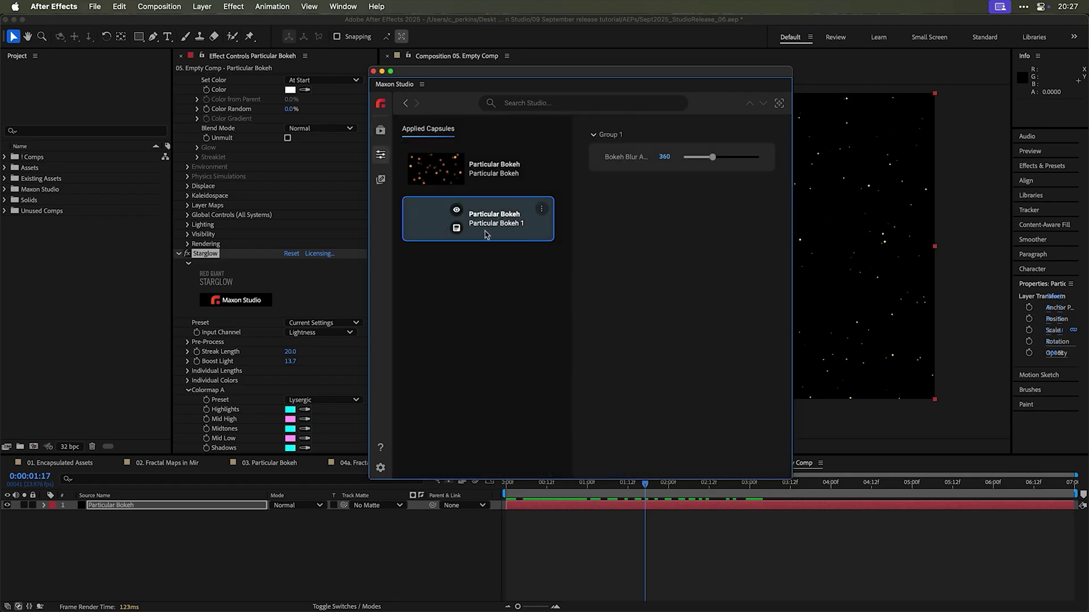
left_click(542, 212)
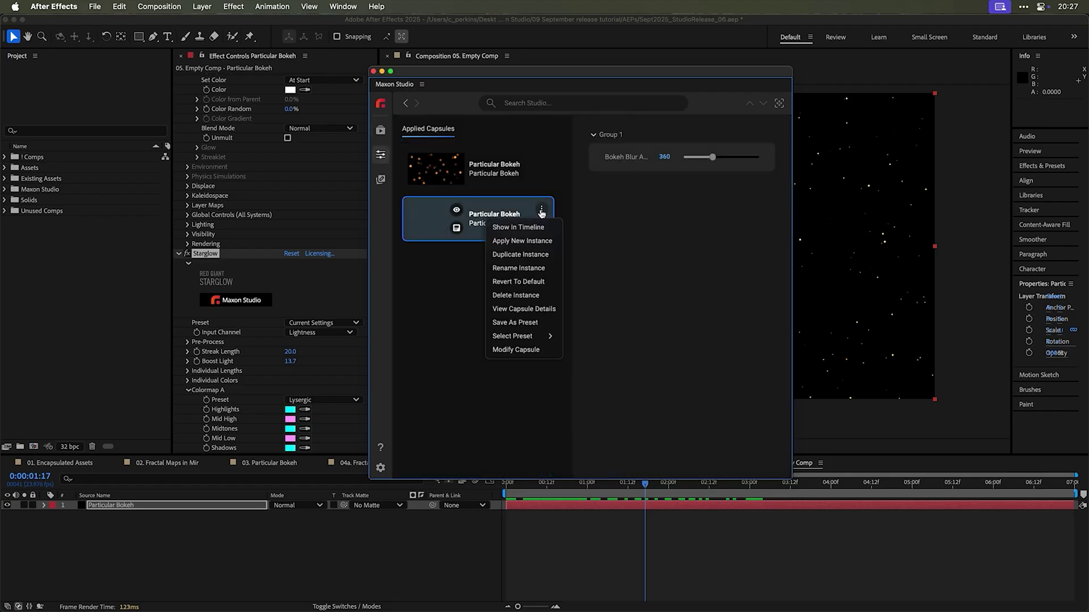
mouse_move(520, 333)
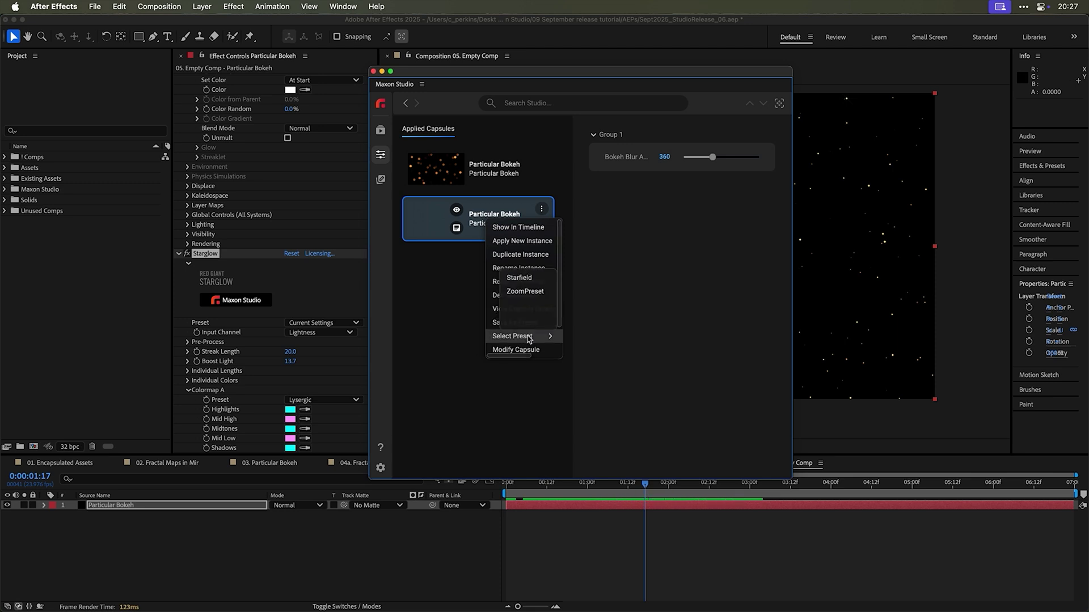
left_click(469, 271)
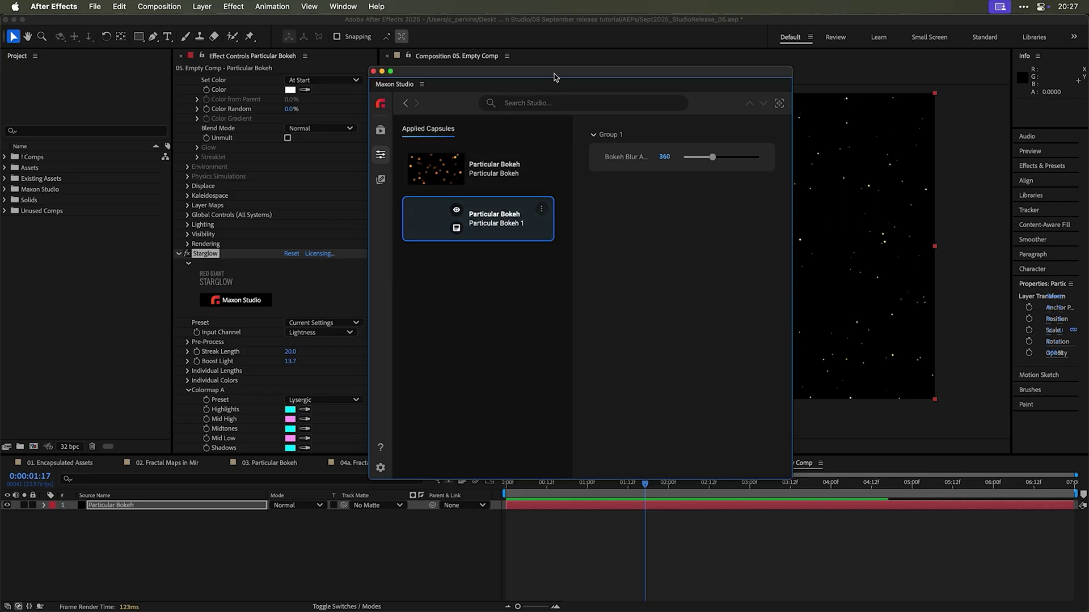
left_click_drag(554, 77, 1088, 131)
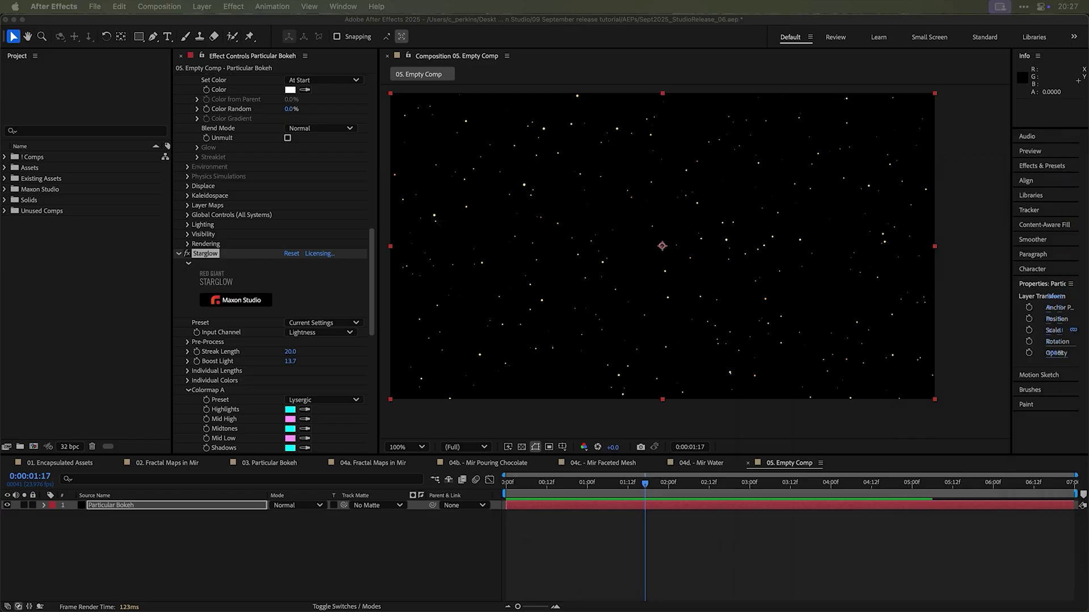
left_click(375, 464)
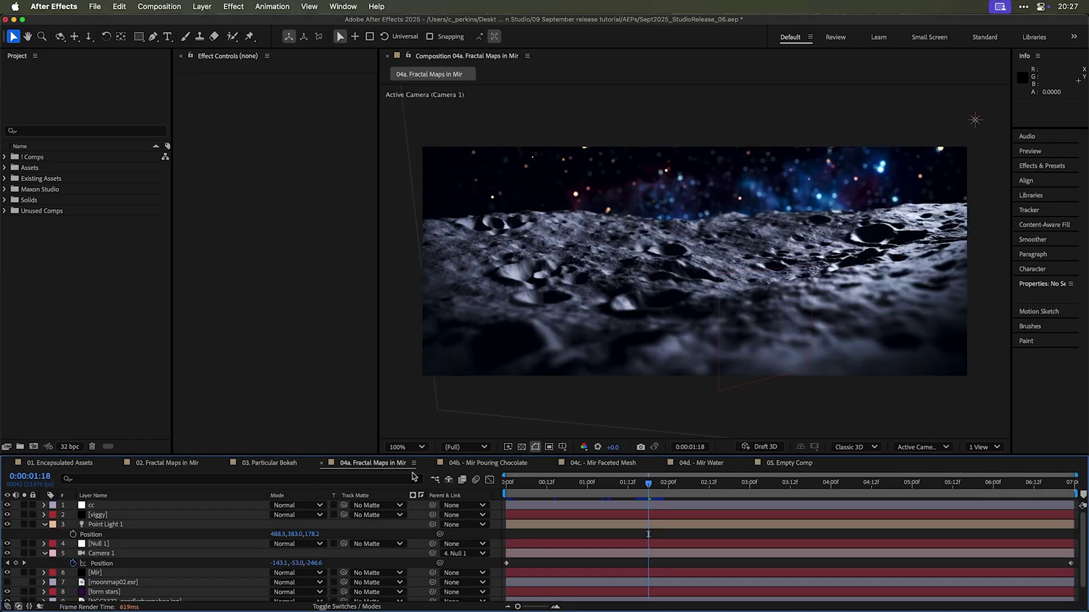
Step through the 04b, 04c and 04d Mir comps, ending on 04d. - Mir Water.
left_click(486, 464)
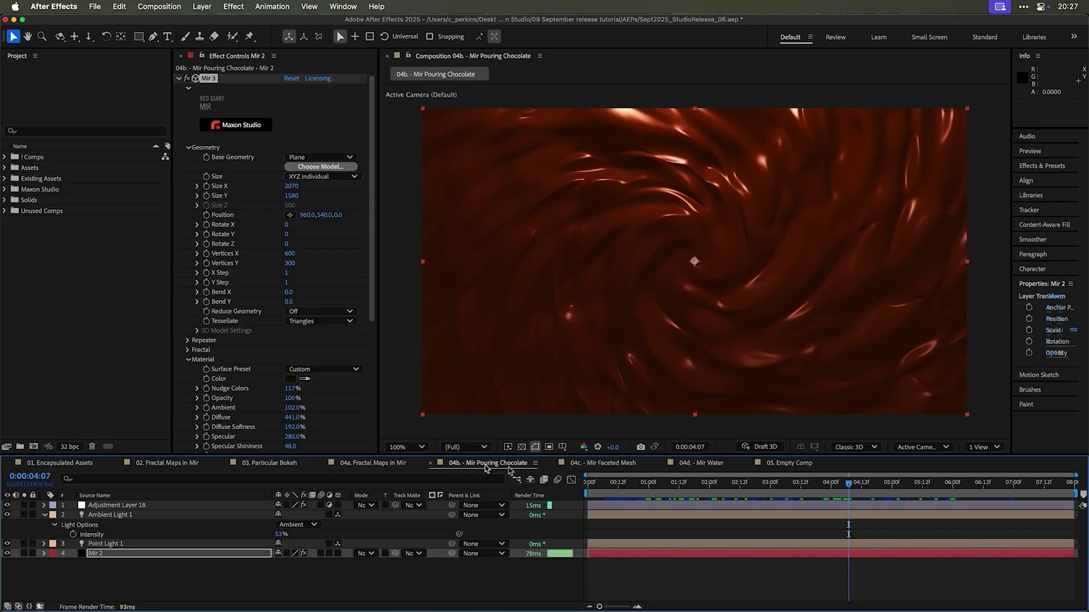
left_click(607, 464)
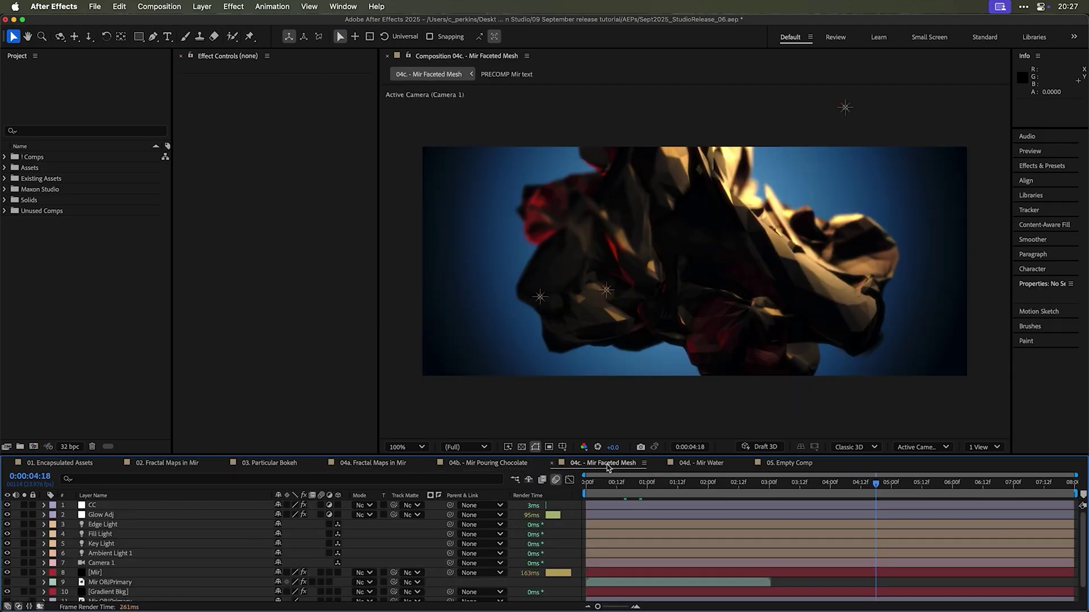
left_click(724, 470)
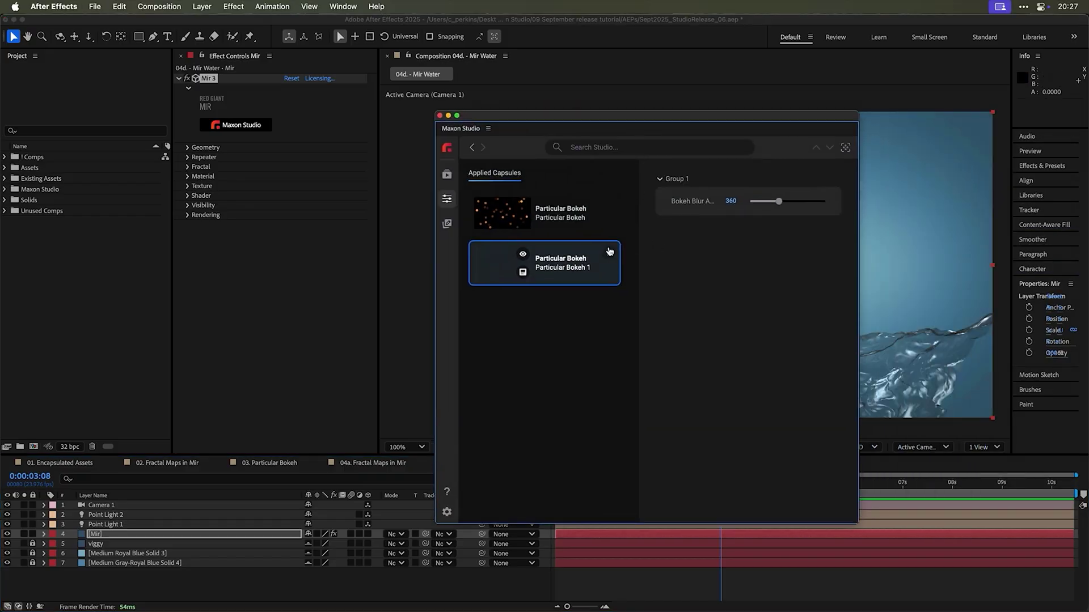
Inspect the Particular Bokeh capsule's presets and the Mir capsule's details, then move Maxon Studio aside.
left_click(610, 254)
mouse_move(609, 383)
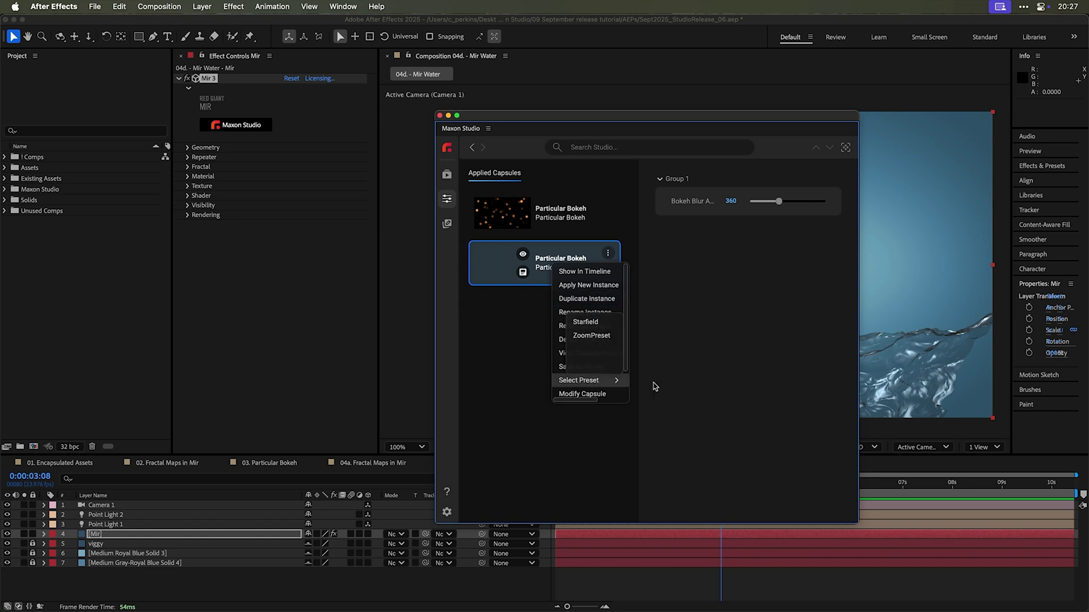
left_click(695, 332)
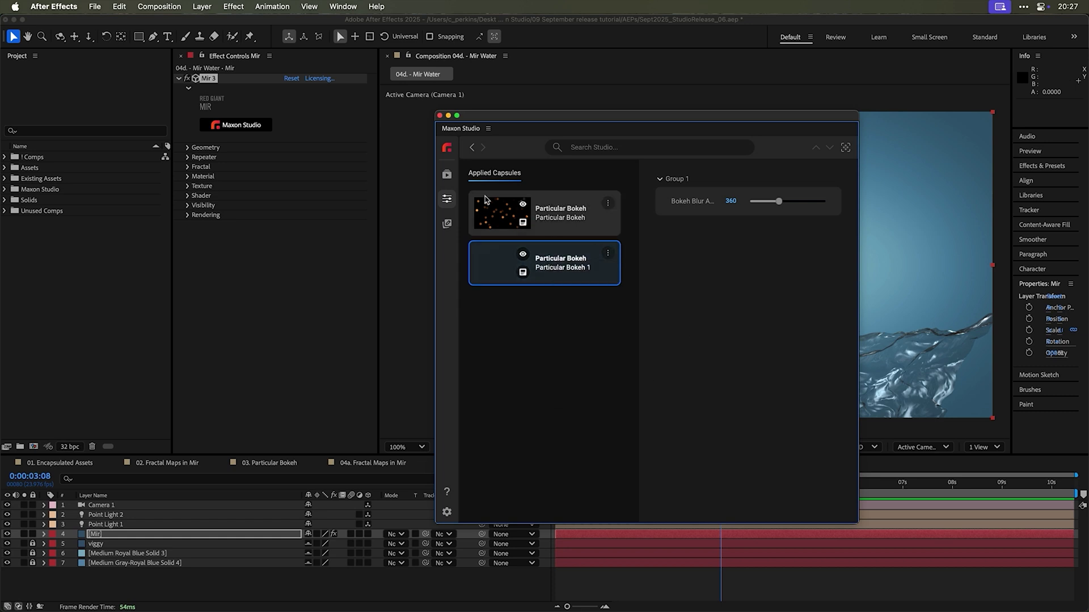
left_click(447, 176)
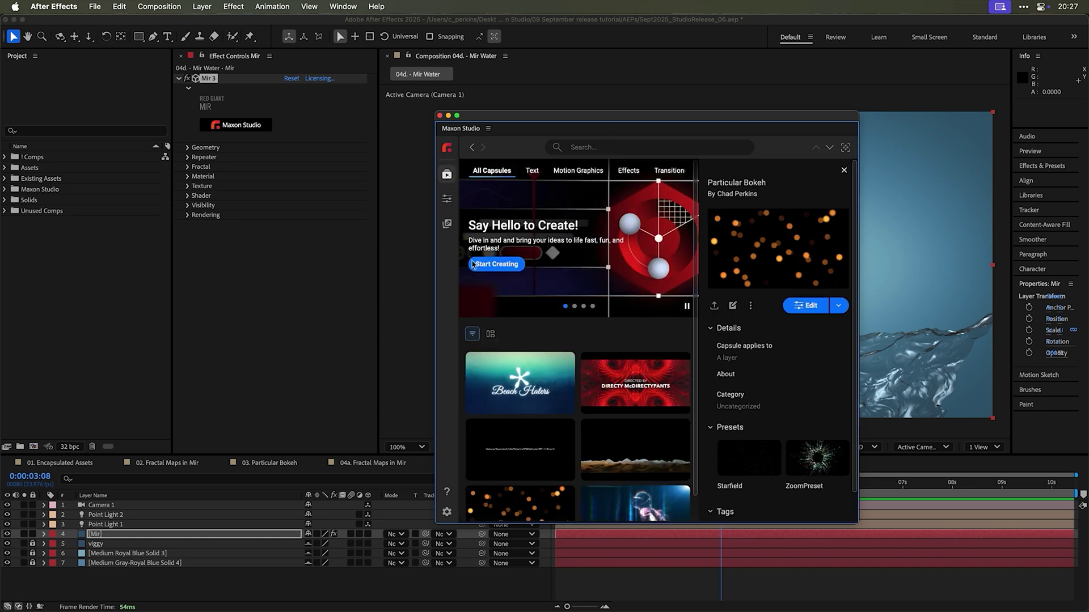
left_click(624, 458)
scroll(793, 429, "down", 1)
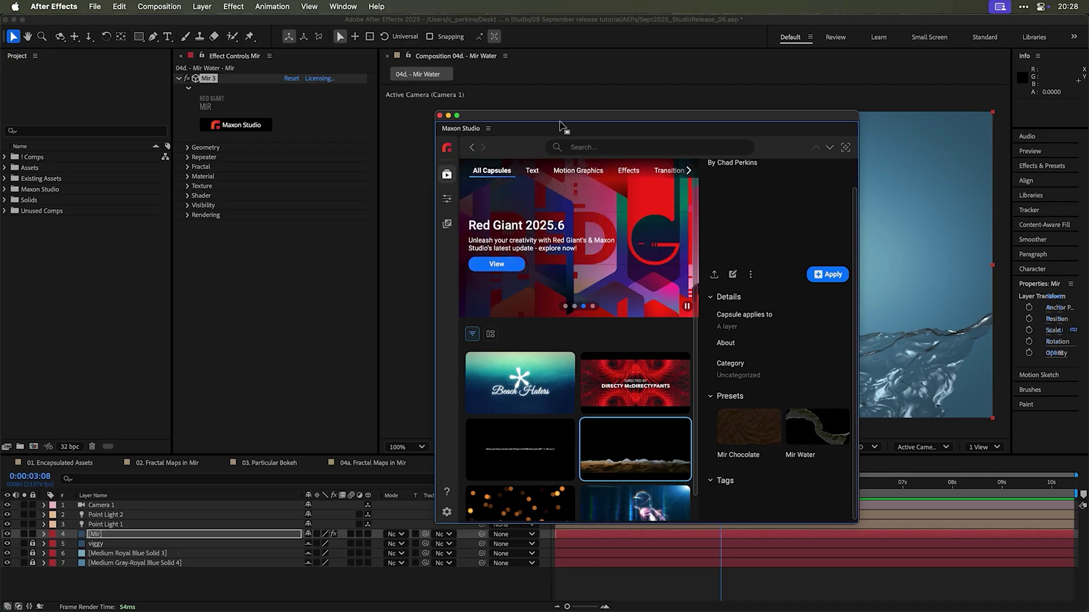
left_click_drag(569, 129, 1088, 215)
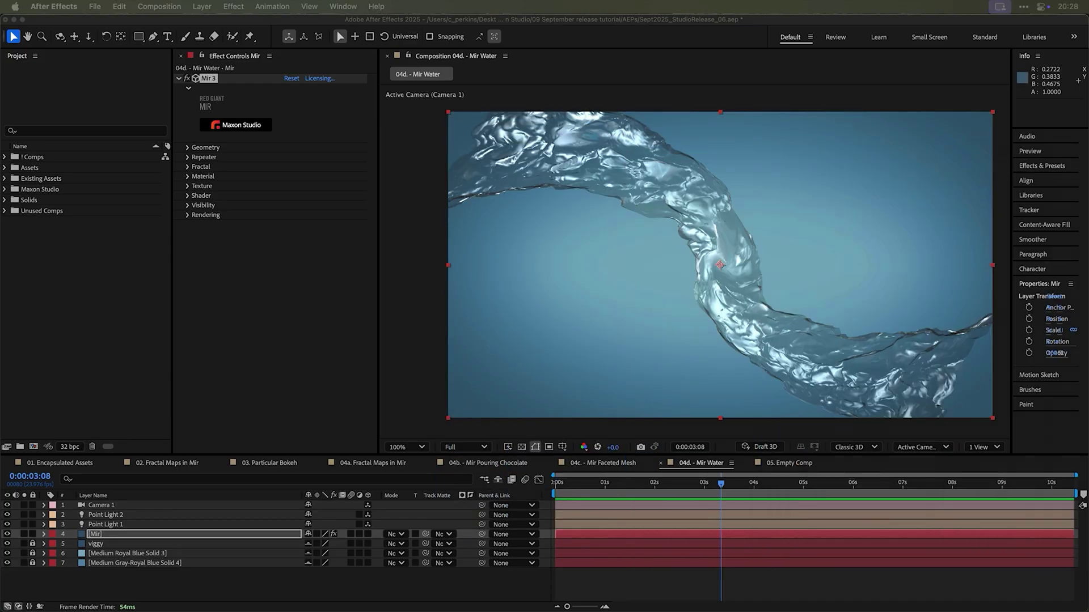
In 05. Empty Comp, open Particular Designer for the Particular Bokeh layer and pause the preview.
left_click(784, 464)
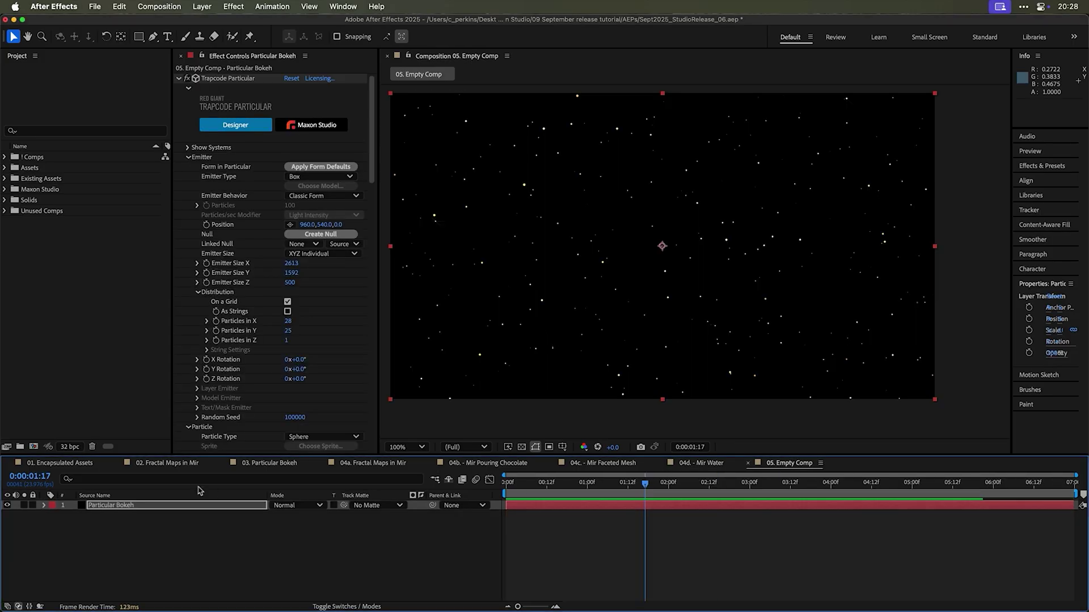
left_click(184, 503)
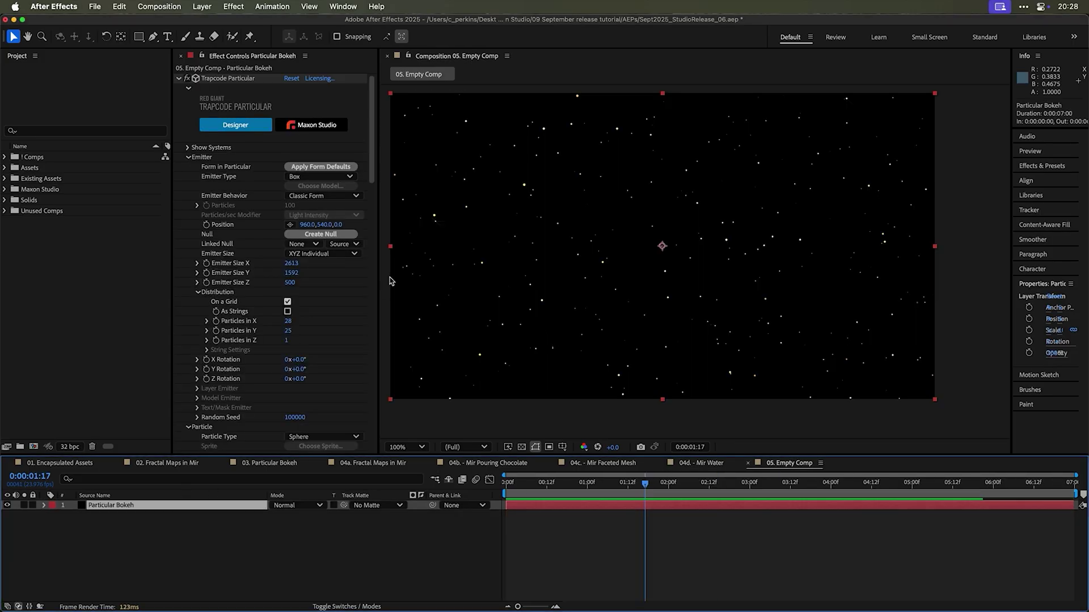
left_click(236, 125)
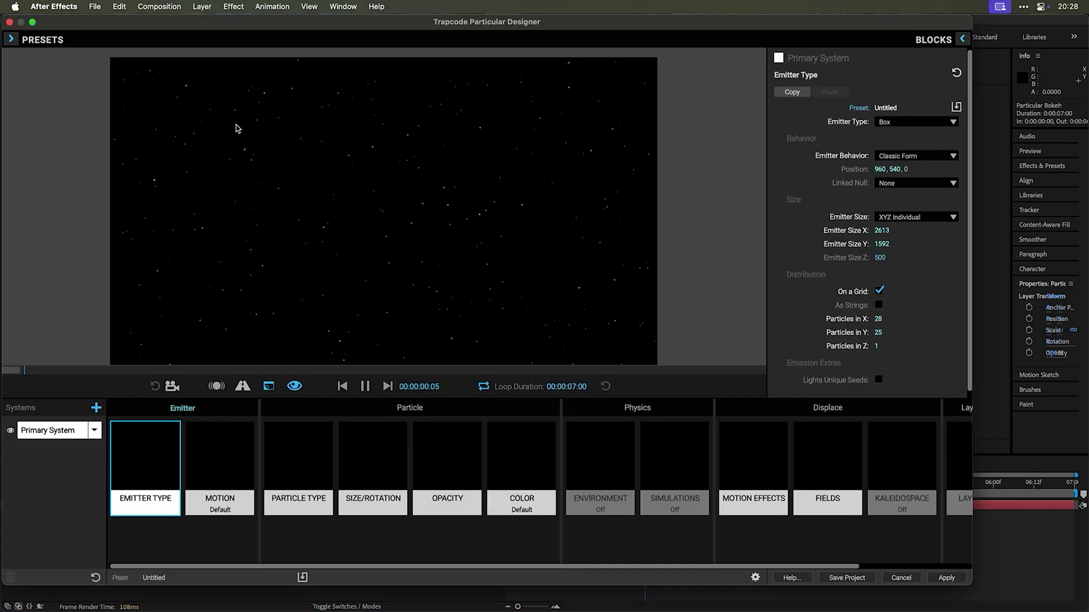
left_click(365, 390)
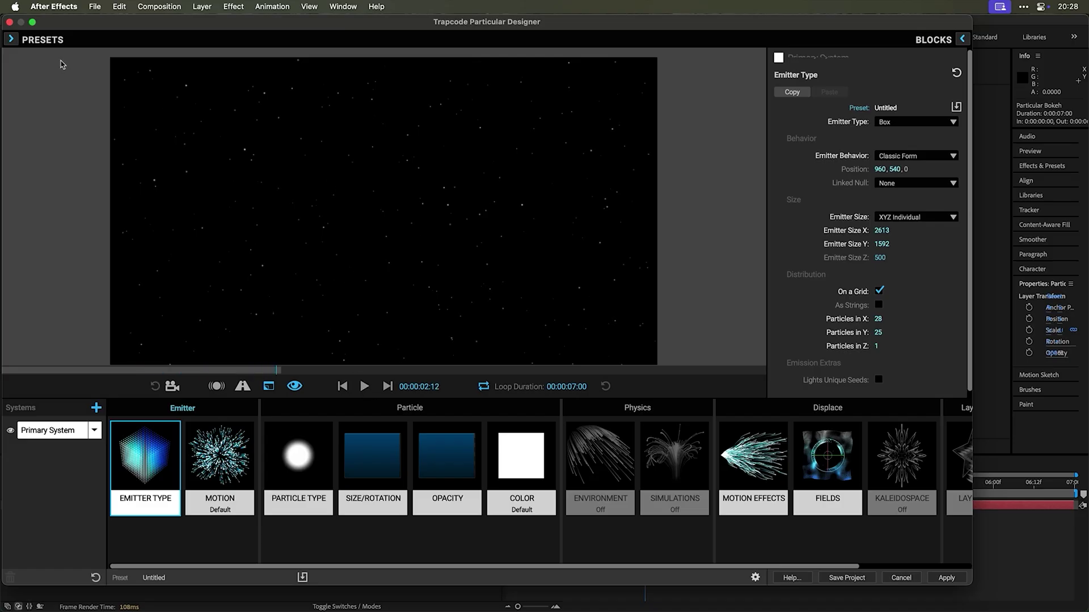
Apply the Atomic Boomerang Scene preset from the Designer's presets browser to the layer.
left_click(12, 40)
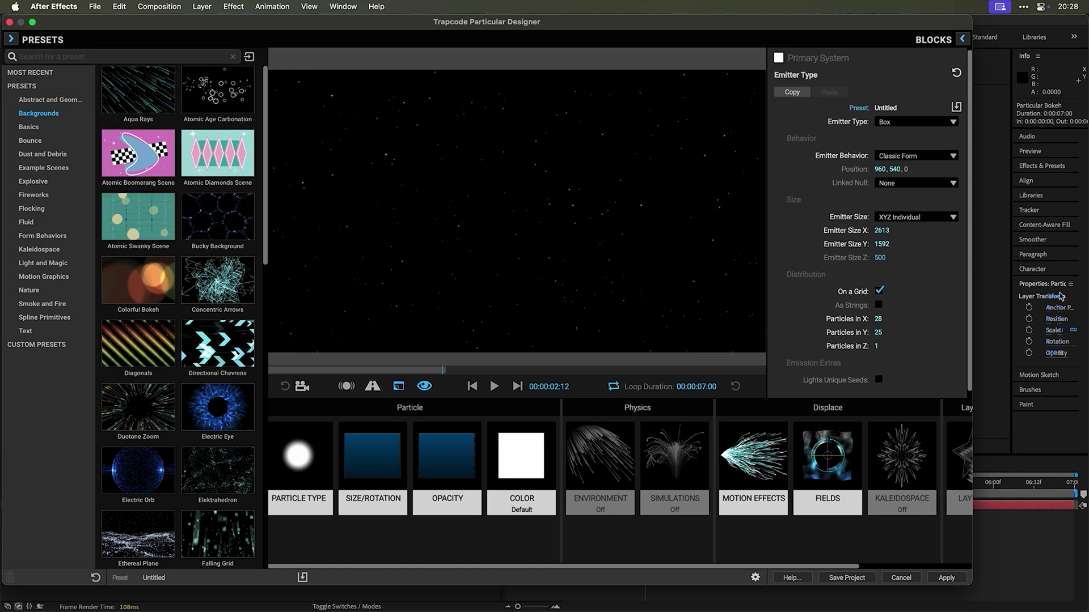
left_click(12, 39)
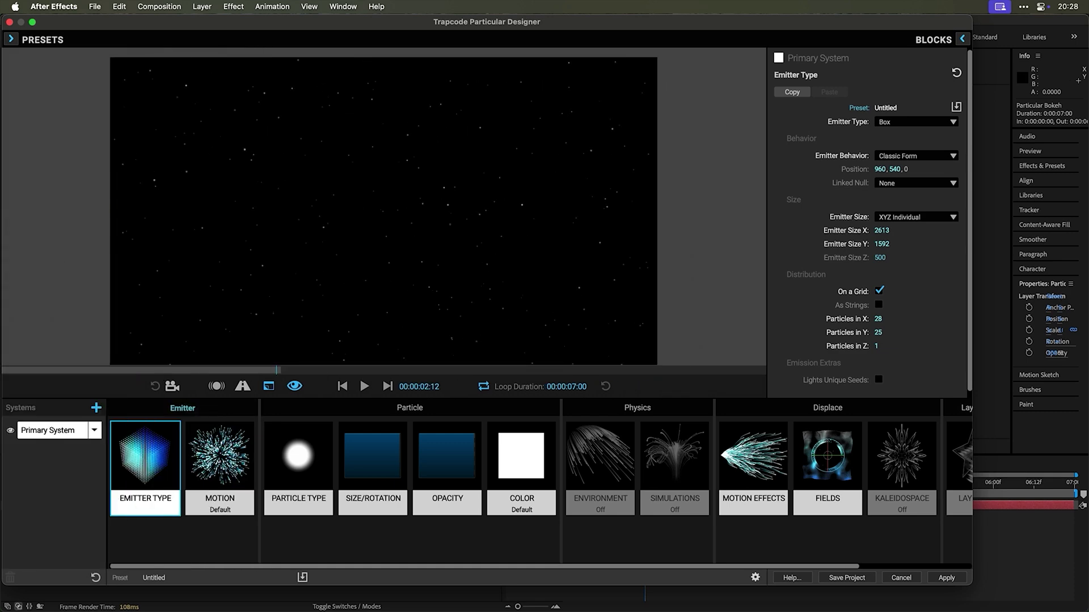
left_click(12, 39)
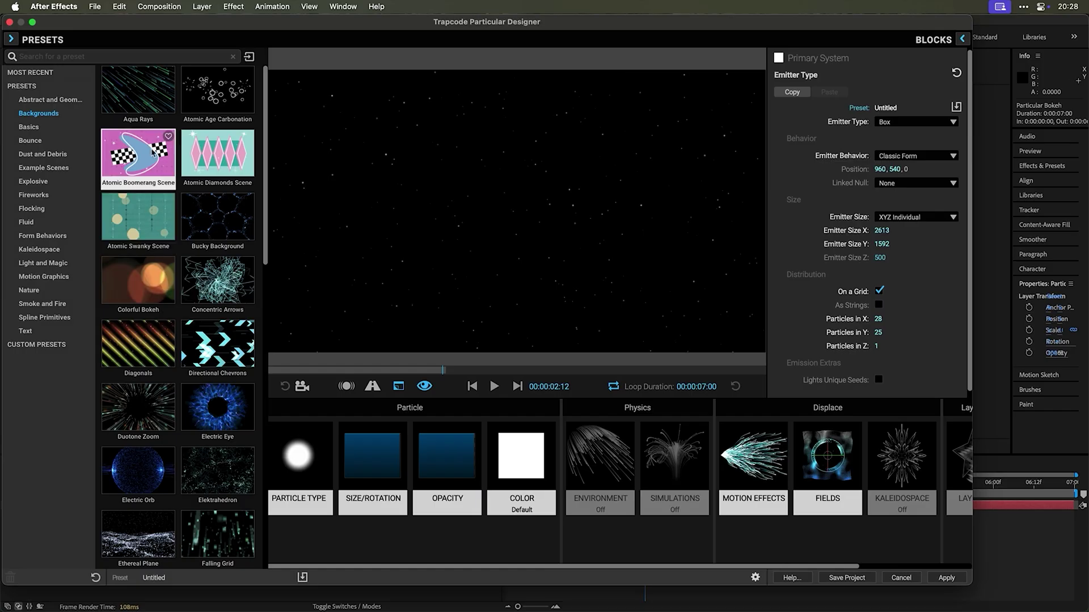
left_click(157, 170)
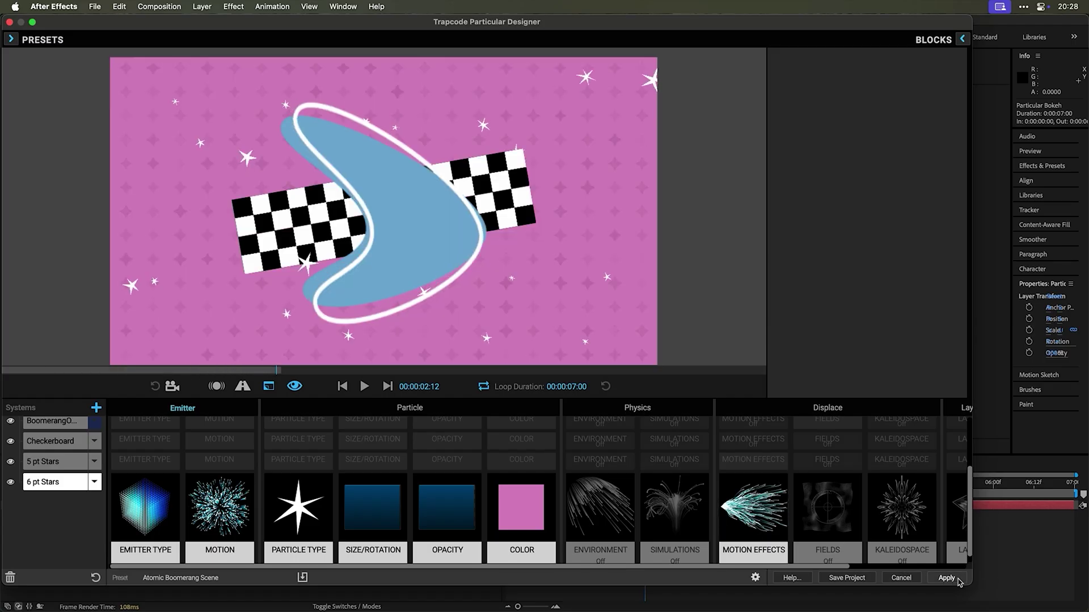
left_click(955, 579)
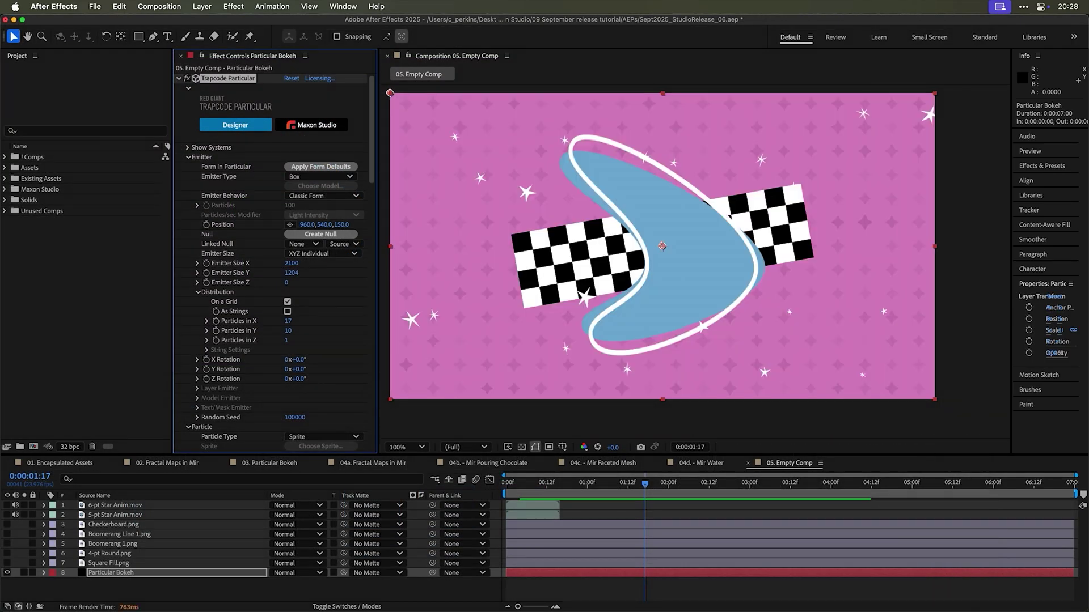
Save the second Particular Bokeh capsule instance in Maxon Studio as a preset named Boomerang.
left_click(312, 125)
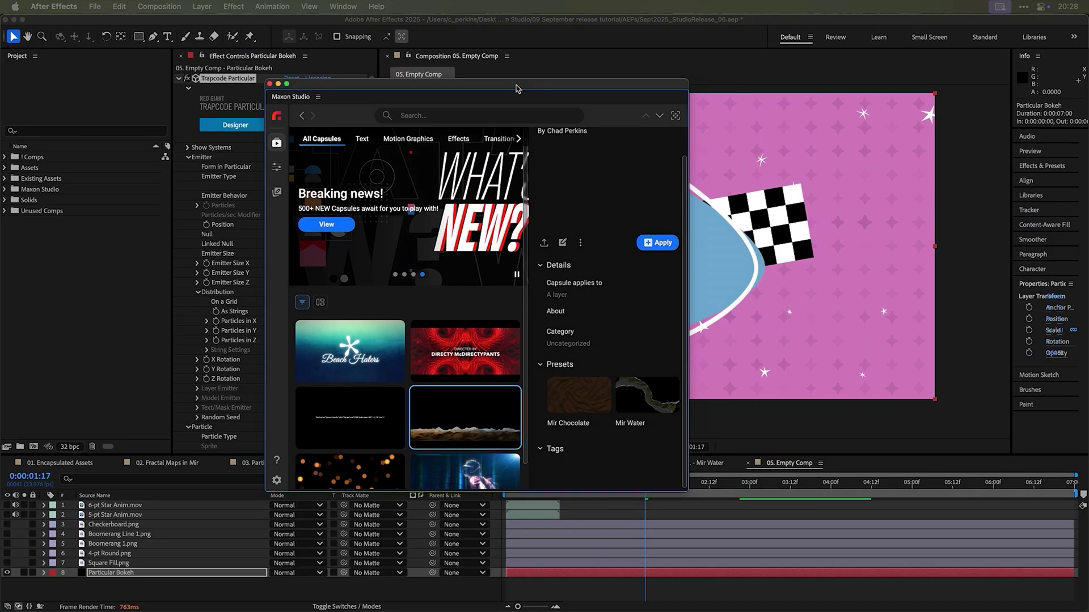
scroll(472, 368, "down", 1)
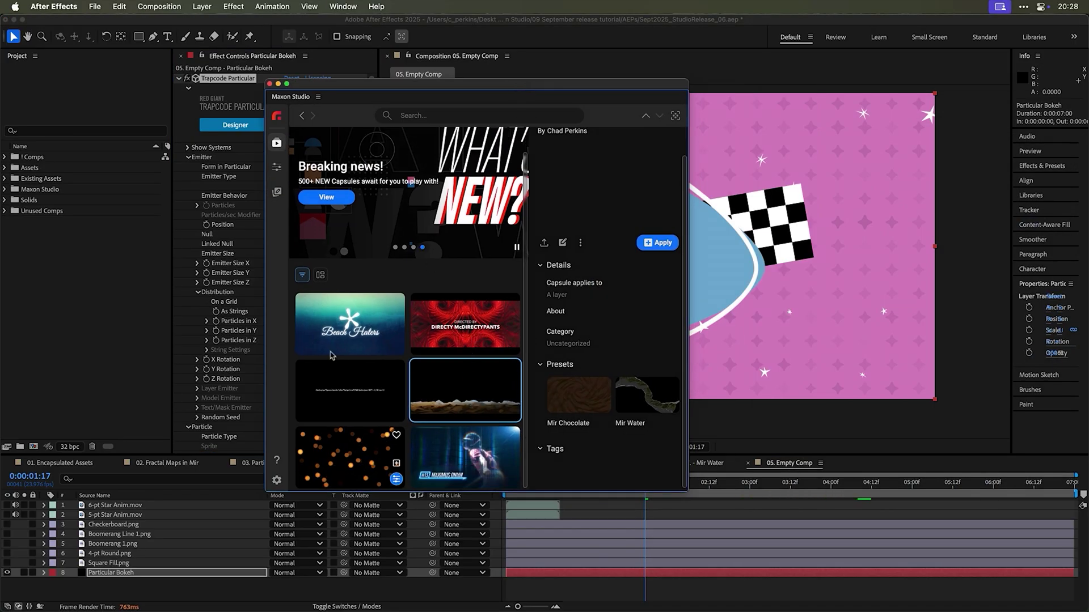
left_click(277, 167)
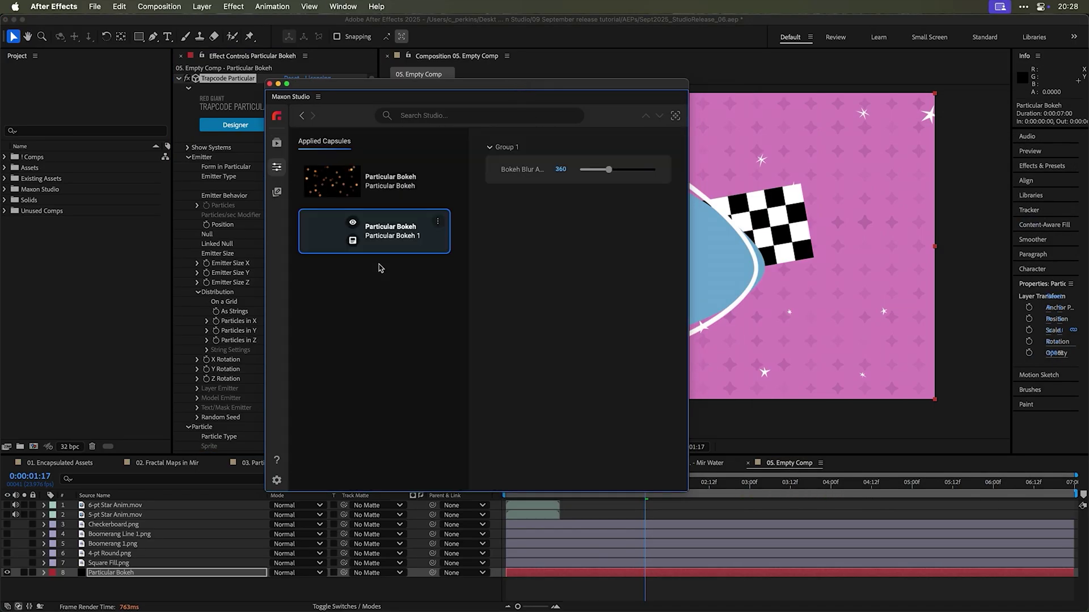
left_click(438, 223)
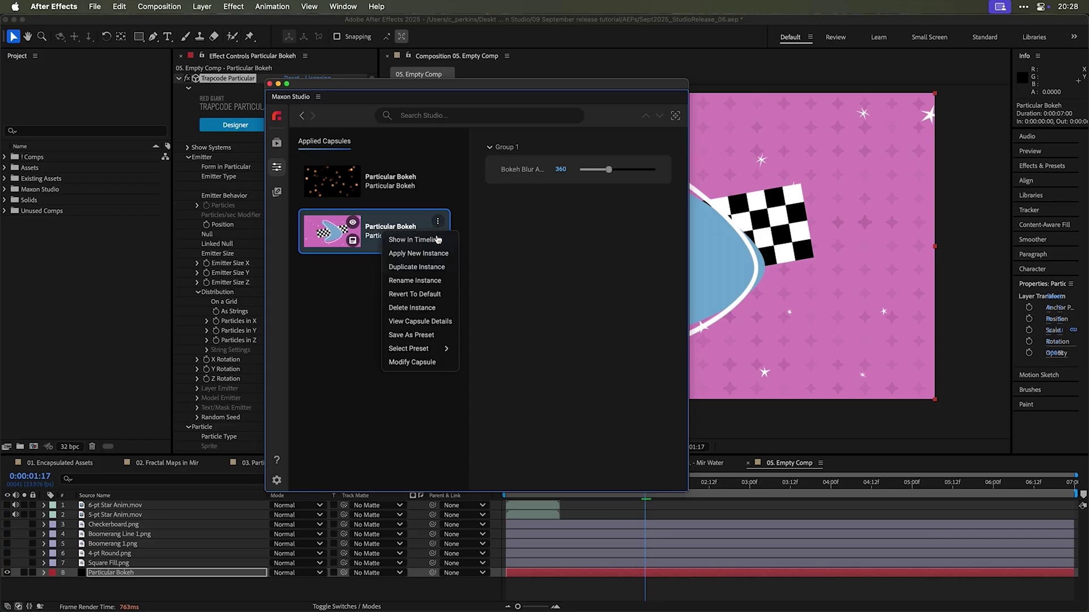
left_click(429, 336)
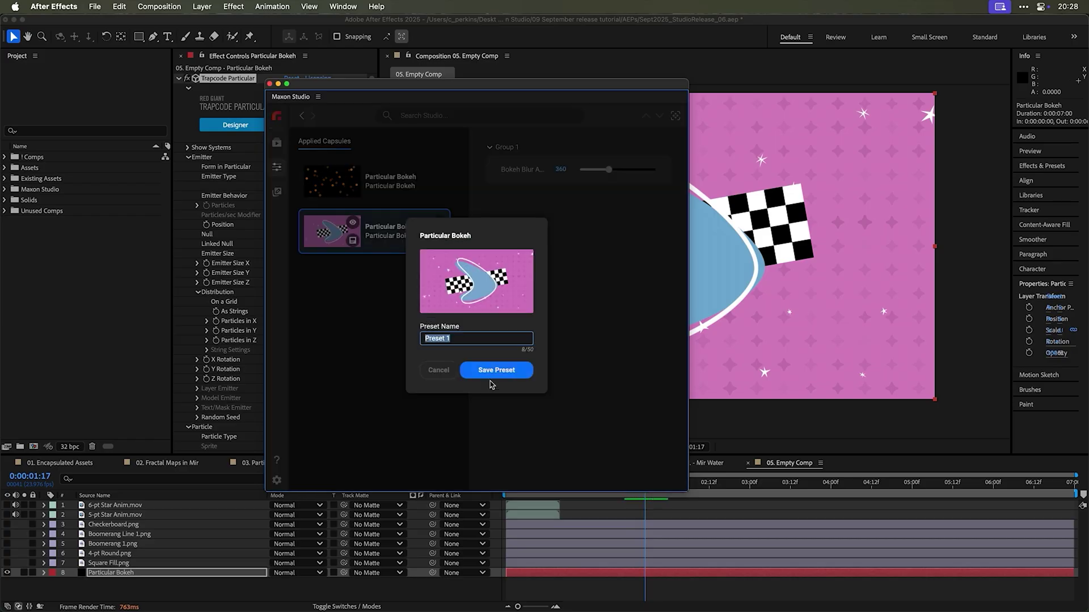
type("Boomerang Thing")
key("Return")
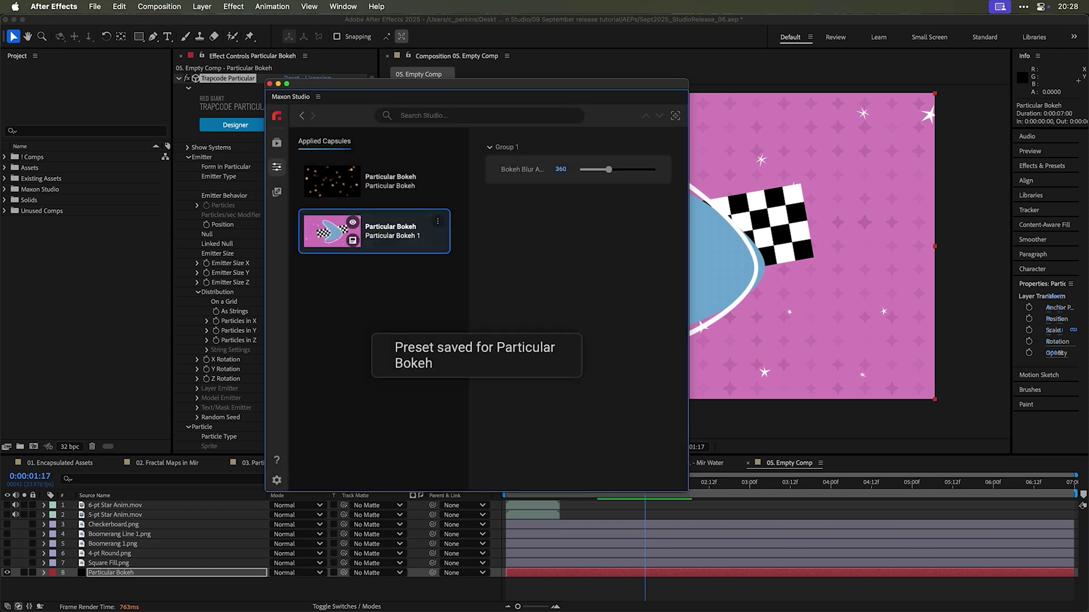
left_click(278, 145)
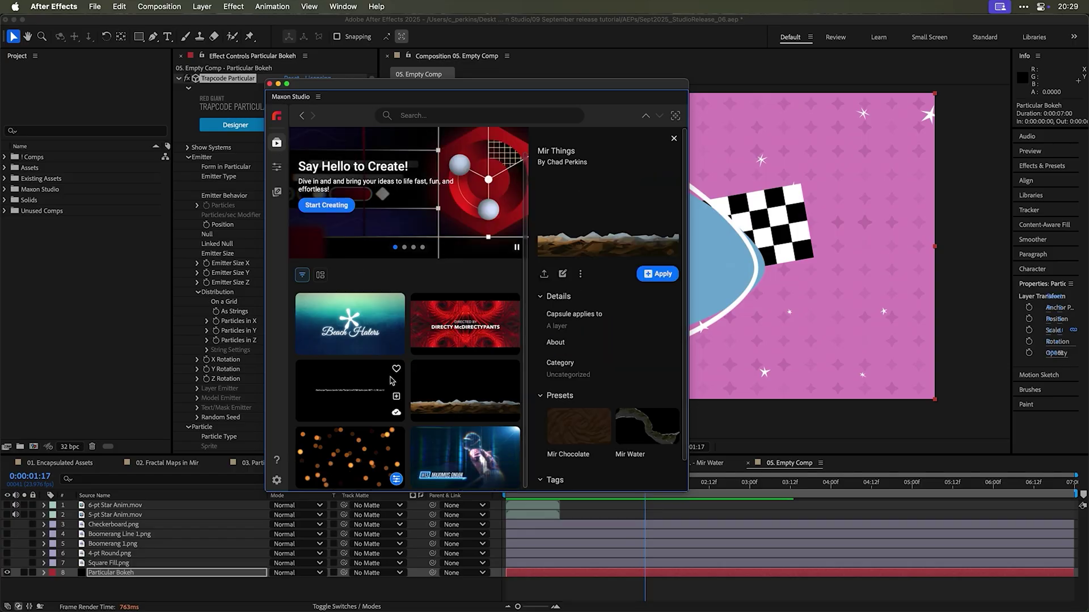
Show the Particular Bokeh capsule's presets (Boomerang Thing, Starfield, ZoomPreset) and move the window to uncover the effect.
left_click(350, 452)
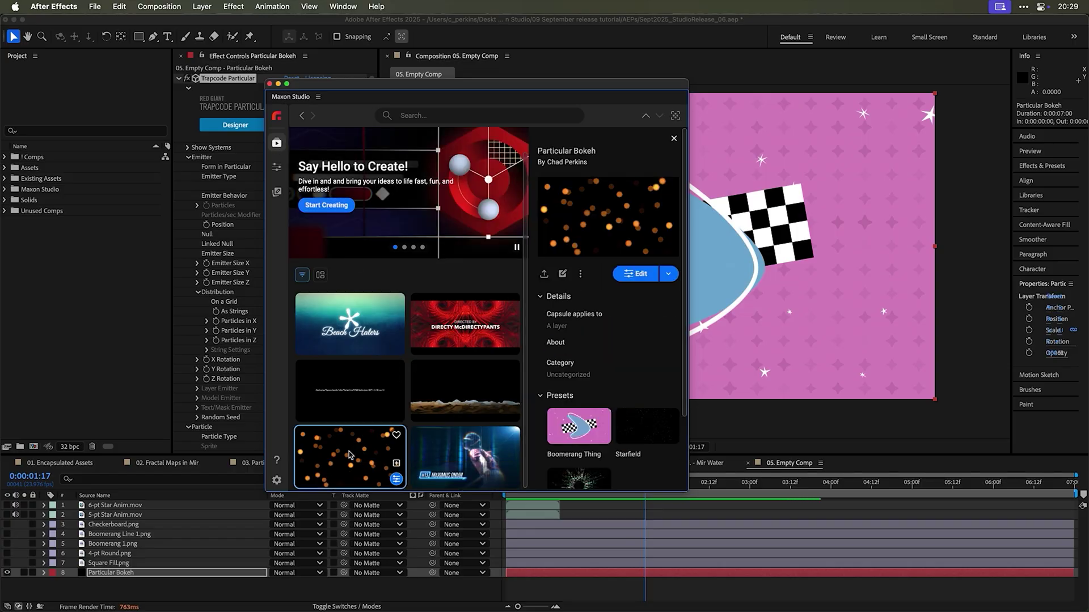
scroll(612, 370, "down", 3)
mouse_move(581, 346)
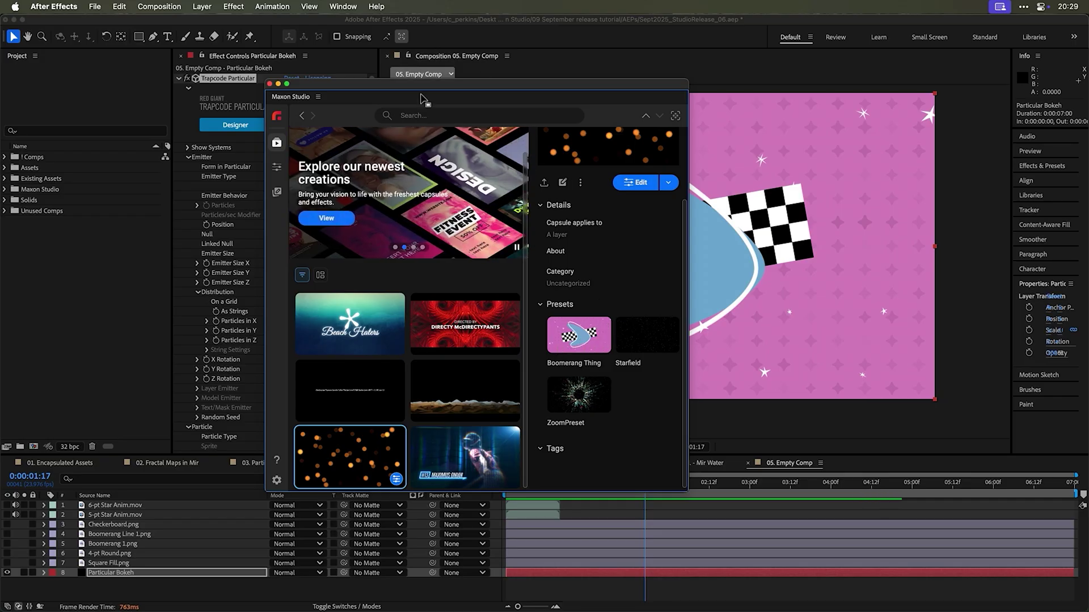
left_click_drag(424, 87, 643, 95)
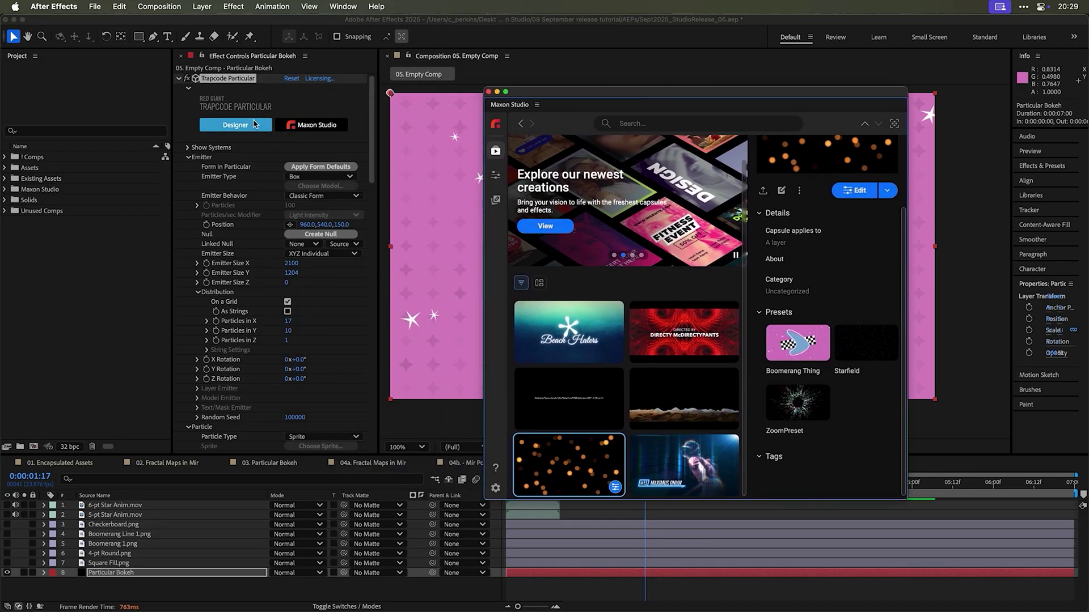